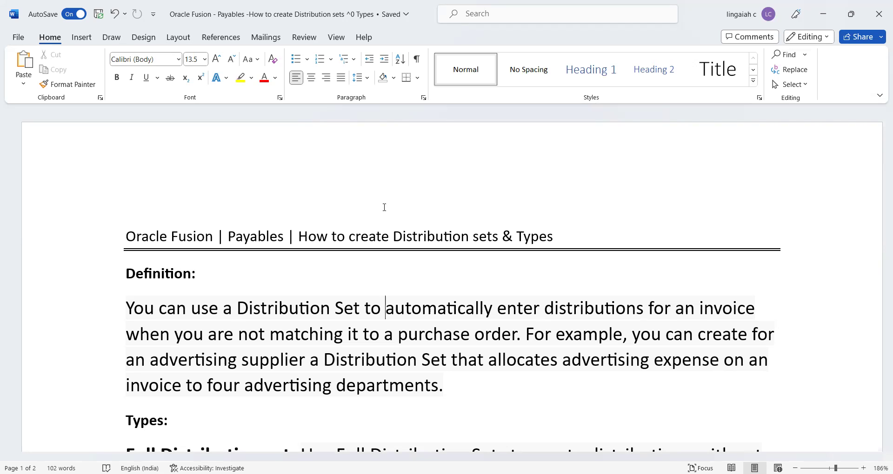
Read the definition of a Distribution Set and the descriptions of the full and skeleton types in the document.
key(Down)
key(Down)
key(Down)
key(Down)
key(Down)
key(Down)
key(Down)
key(Down)
key(Down)
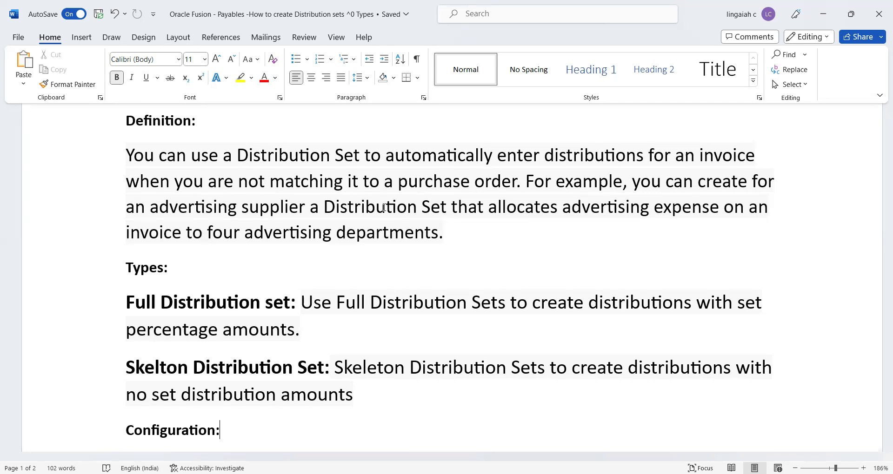
Review the document's Configuration section, including the setup path and both page images, through to the Transaction / Testing heading.
scroll(383, 207, down, 1)
scroll(384, 207, down, 5)
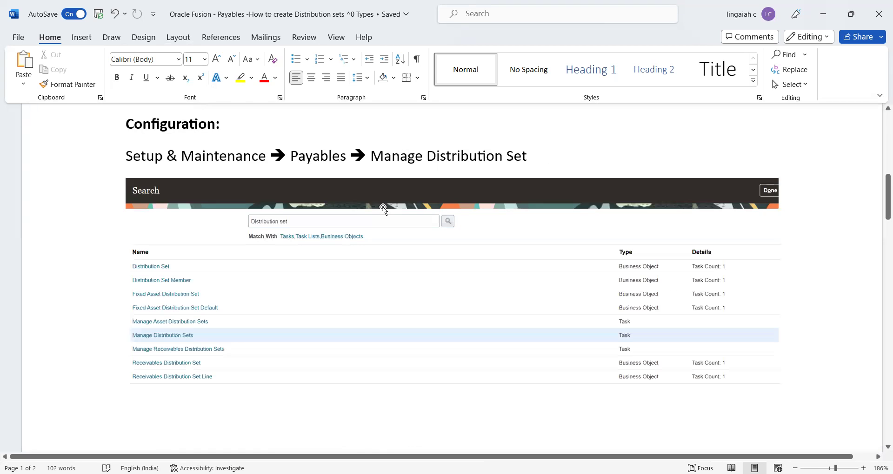
key(Up)
key(Up)
scroll(384, 208, up, 1)
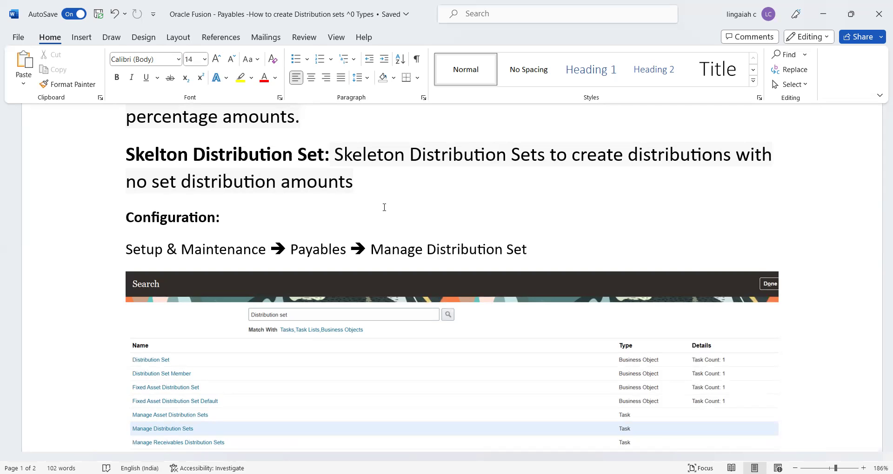
key(Down)
key(Down)
key(Down)
key(Down)
key(Down)
key(Down)
key(Down)
key(Down)
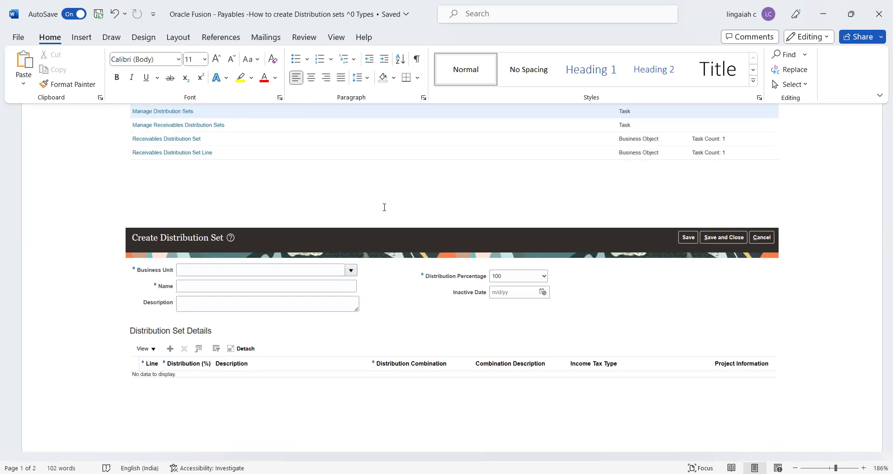
scroll(384, 208, down, 2)
key(Down)
key(Down)
key(Down)
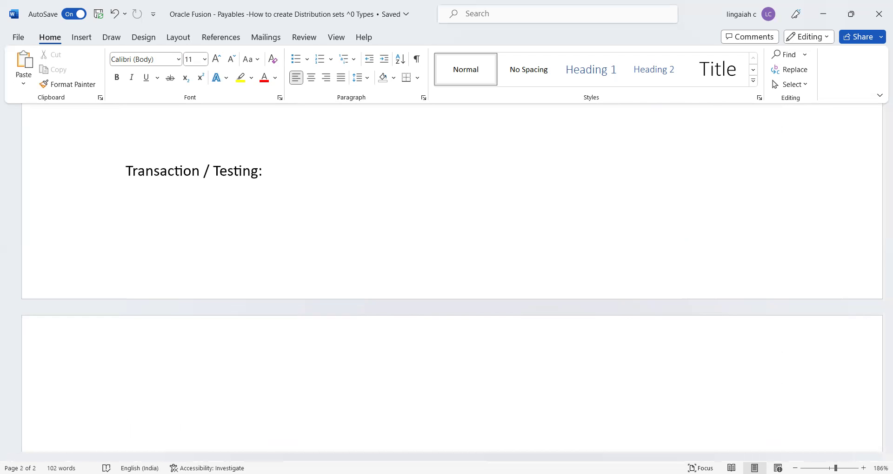
Switch to the Create Distribution Set page in the browser and choose US1 Business Unit as the business unit.
key(alt+Tab)
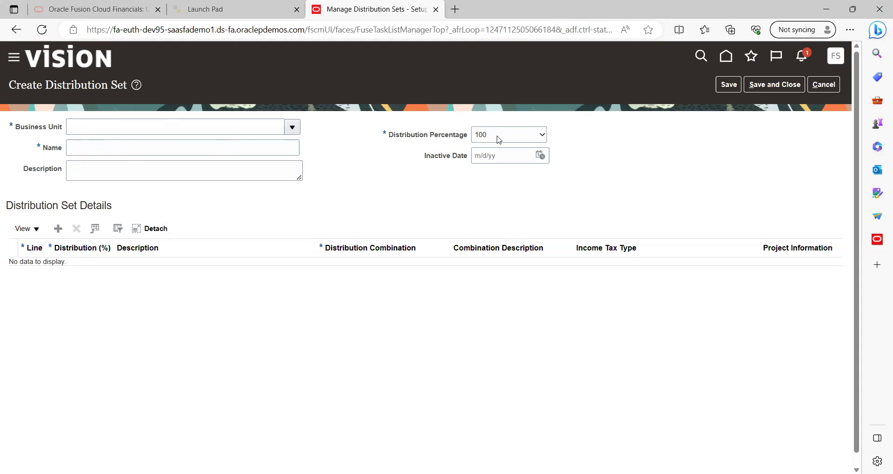
mouse_move(491, 144)
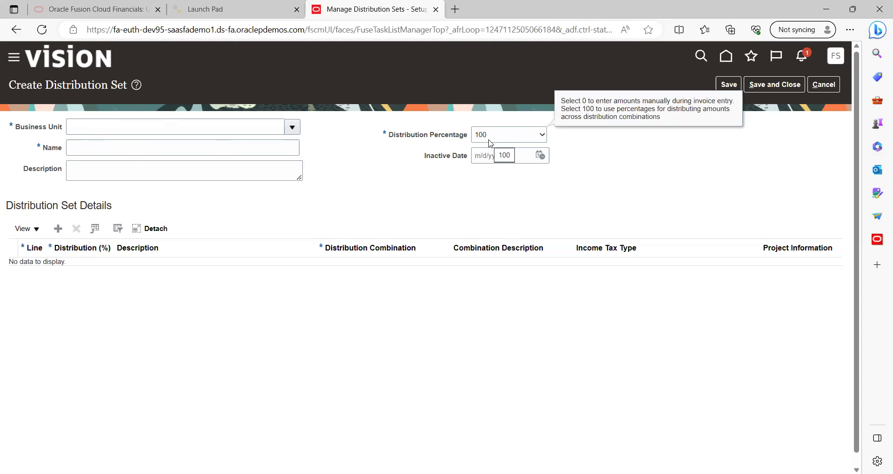
click(264, 129)
text(us1)
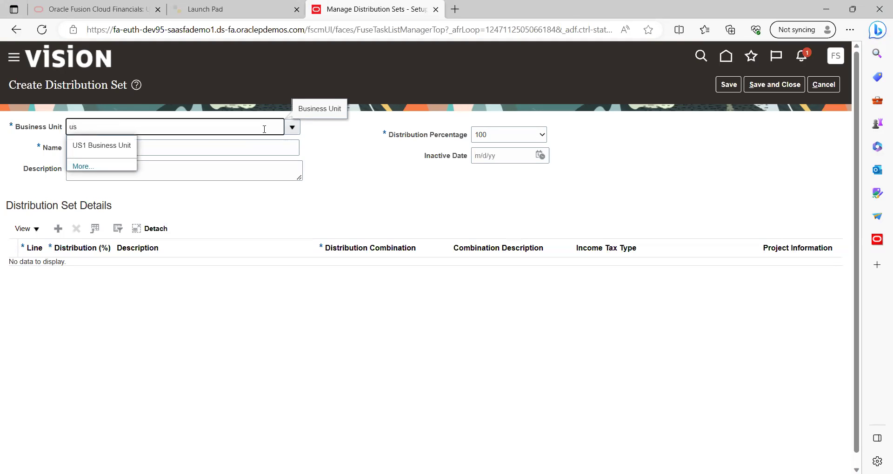
click(101, 145)
Name the distribution set Test_Full_Distribution_set.
click(126, 152)
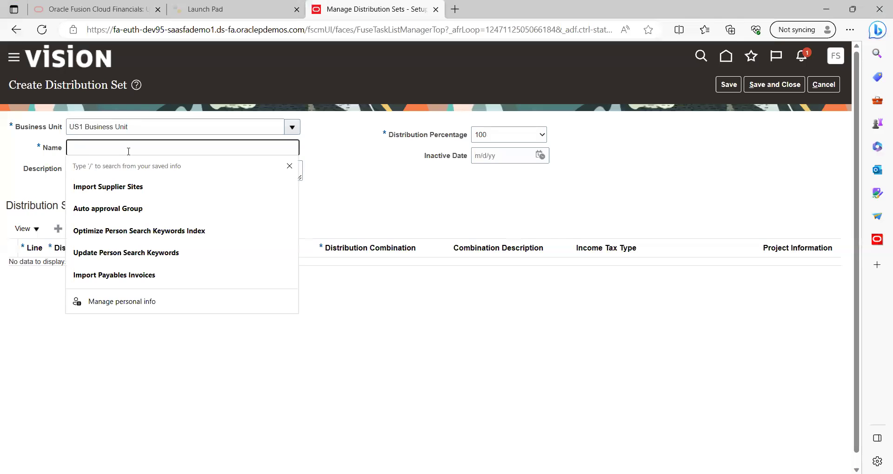
text(Test_)
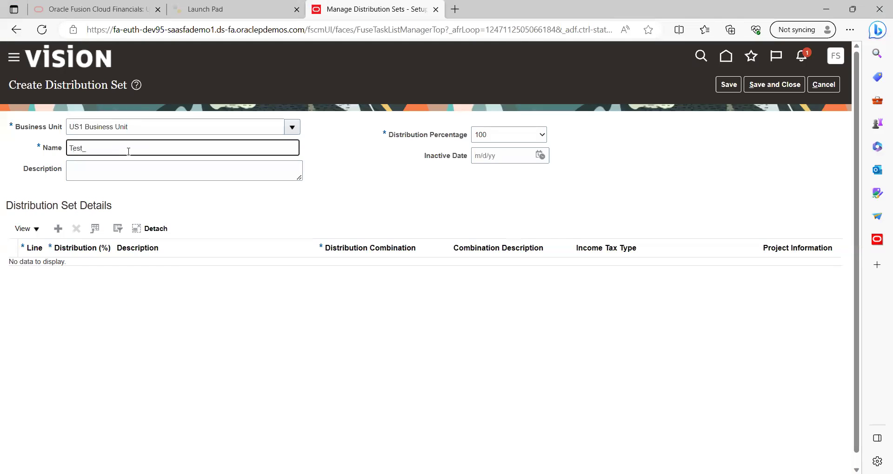
text(FUll)
key(BackSpace)
key(BackSpace)
key(BackSpace)
key(BackSpace)
text(ull_Distribution_set)
key(Tab)
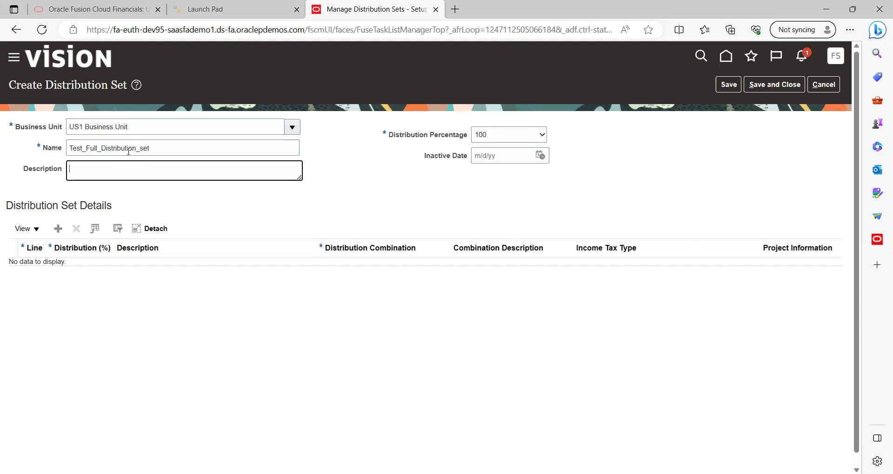
Copy the distribution set's name into its description.
key(shift+Tab)
key(ctrl+c)
key(Tab)
key(ctrl+v)
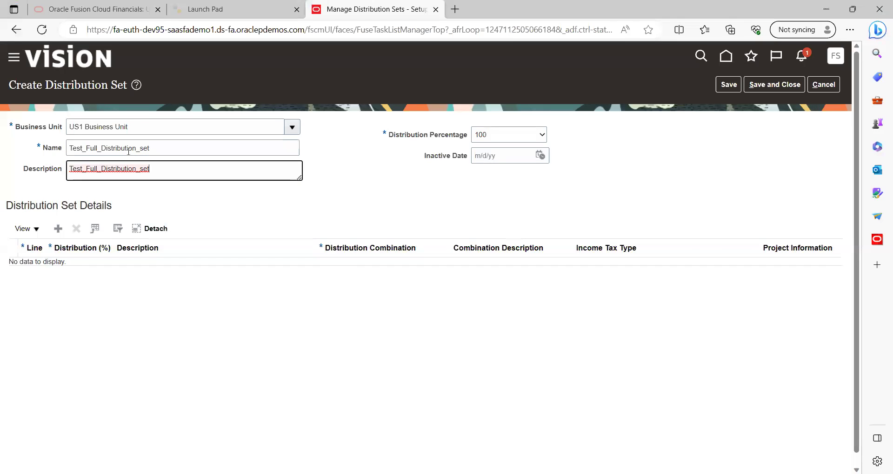
key(Tab)
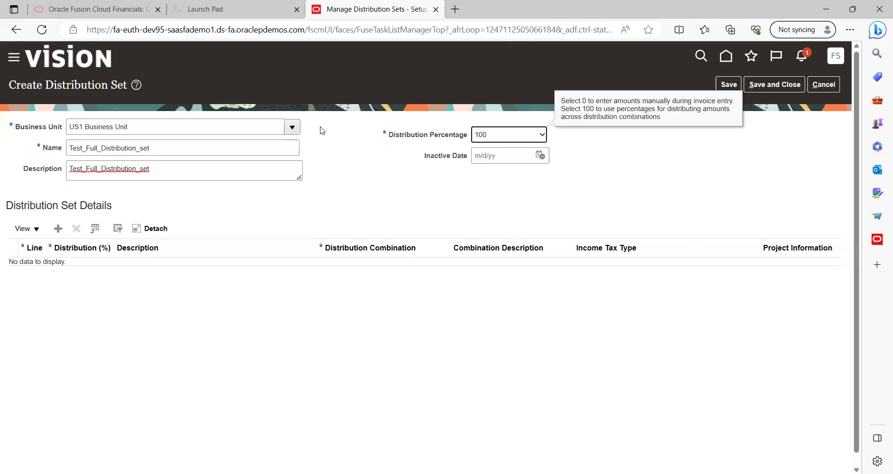
Choose 100 as the distribution percentage and try to save the distribution set without detail lines.
click(491, 136)
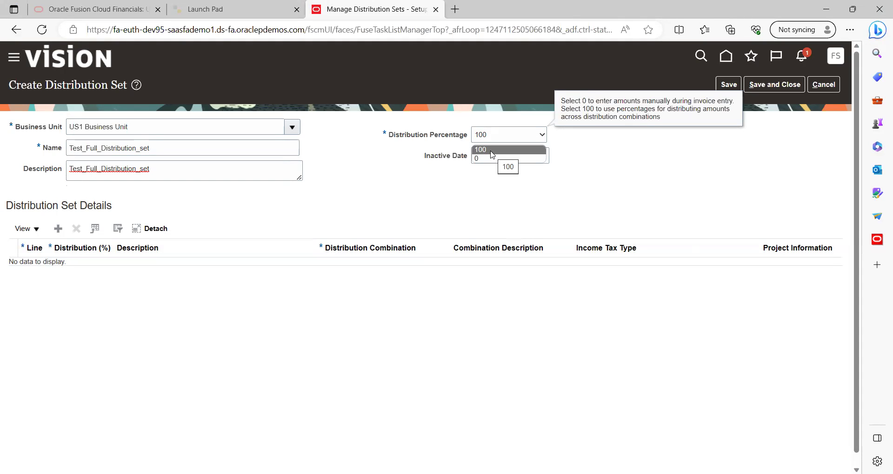
click(490, 151)
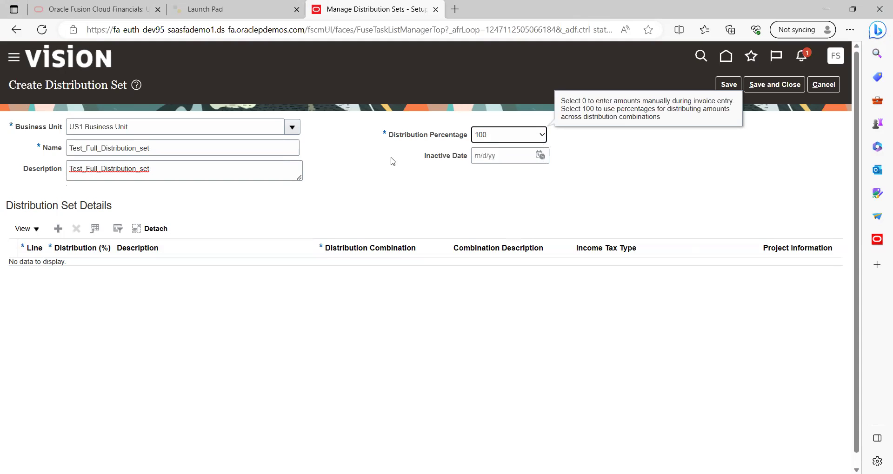
click(398, 178)
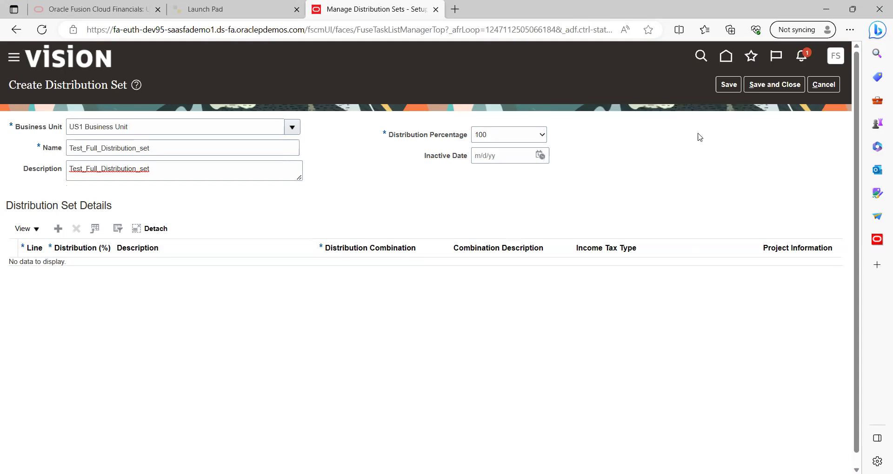
click(728, 88)
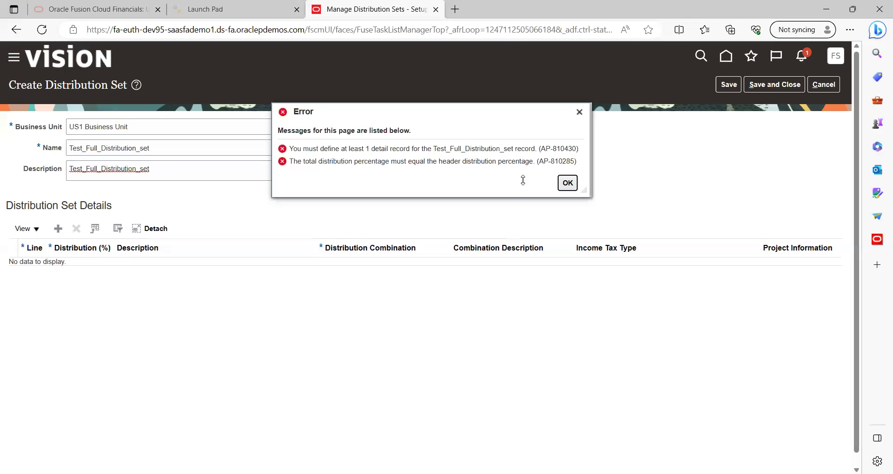
click(568, 184)
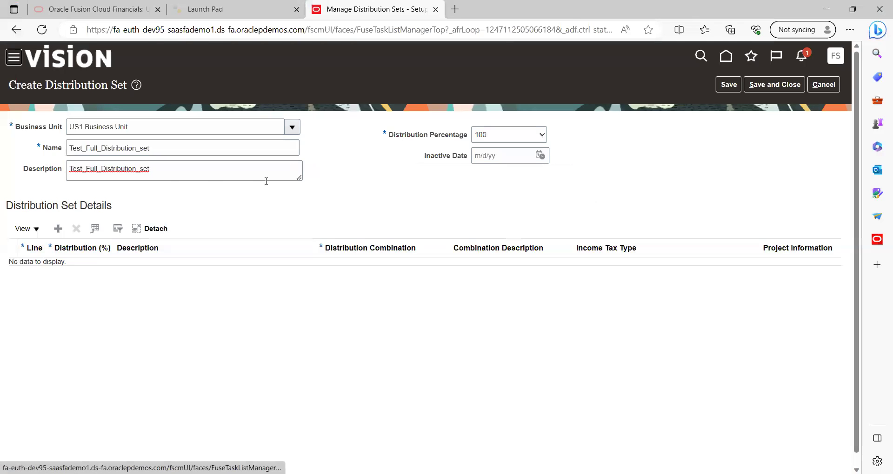
Add a distribution set detail line with a 100 percent distribution and the description Rent Expenses.
click(58, 230)
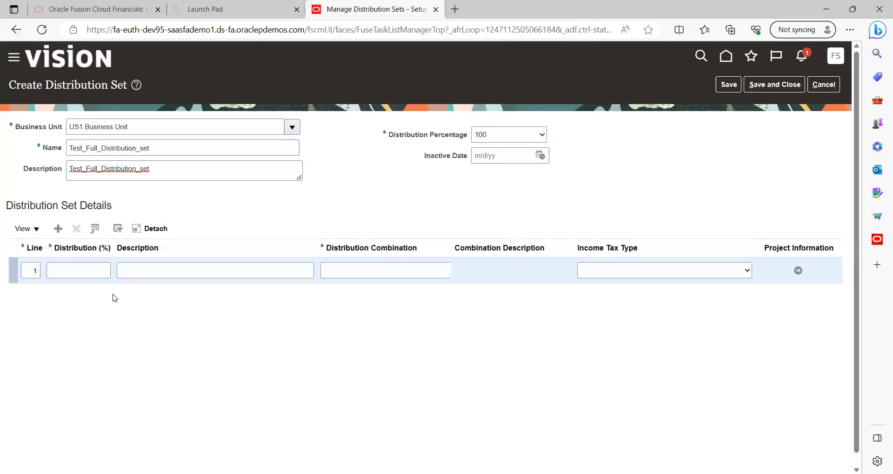
click(72, 270)
text(100)
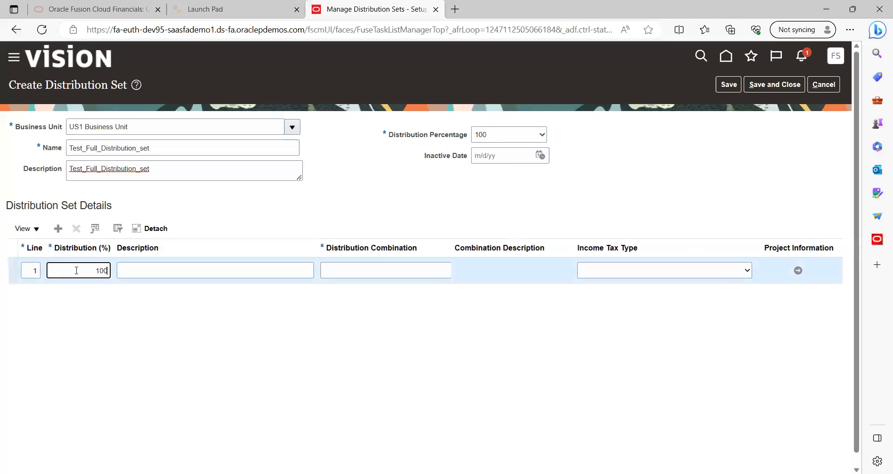
key(Tab)
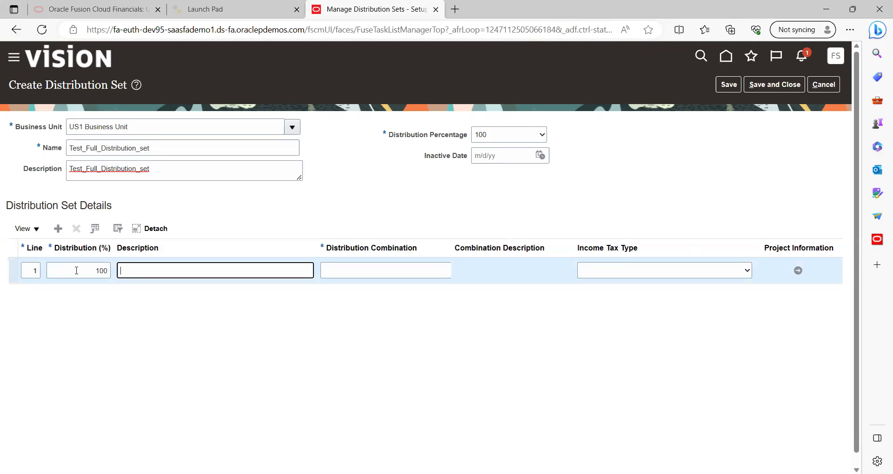
text(Rent Expenses)
key(Tab)
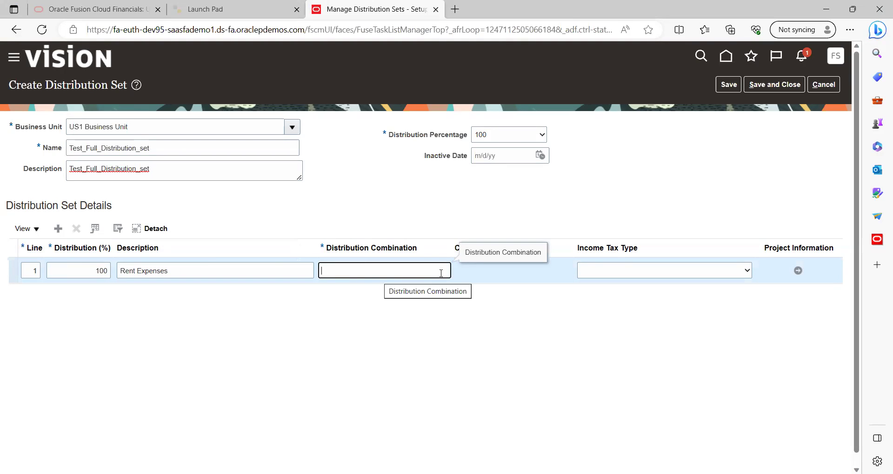
View the income tax types available for the Rent Expenses line without choosing one.
click(491, 300)
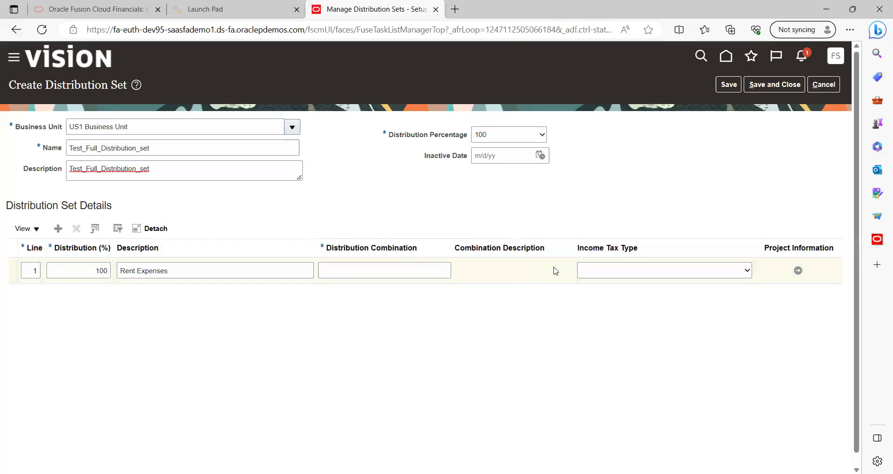
click(643, 277)
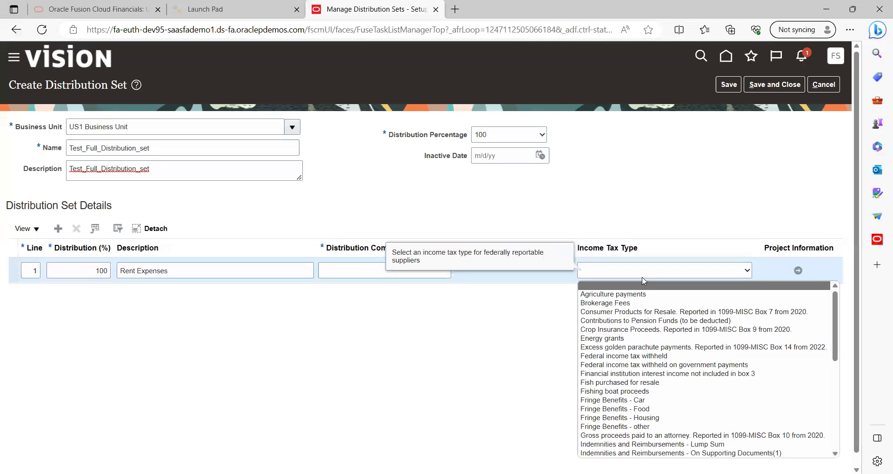
click(501, 308)
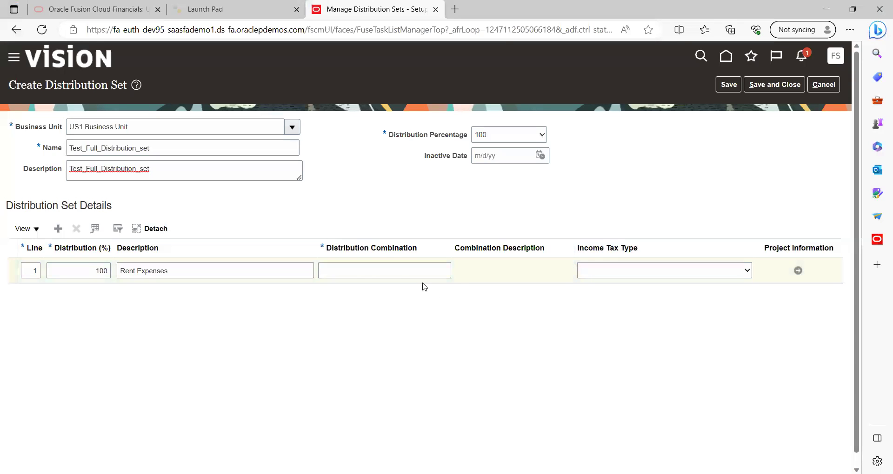
Duplicate the current browser tab and open the Payables invoices workbench from the home page in the new tab.
click(366, 268)
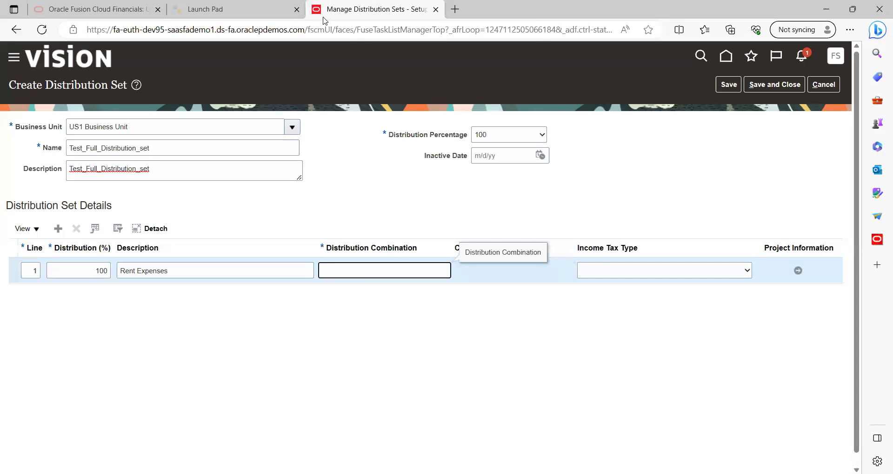
right_click(334, 6)
click(378, 76)
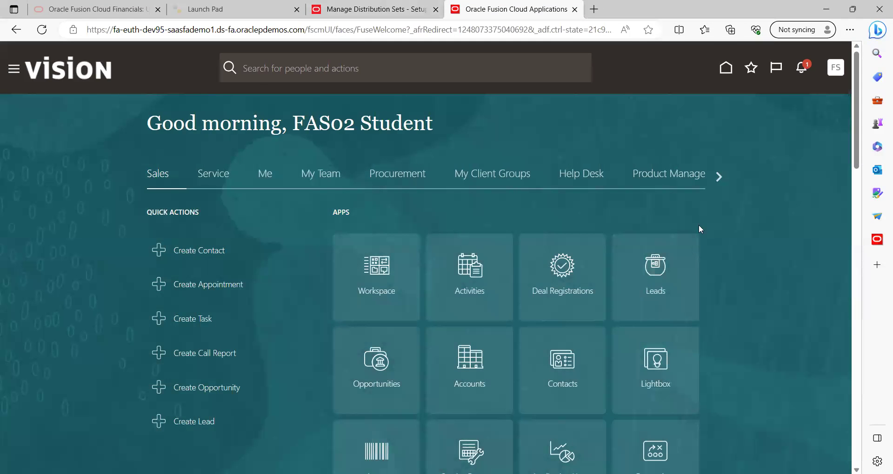
click(718, 178)
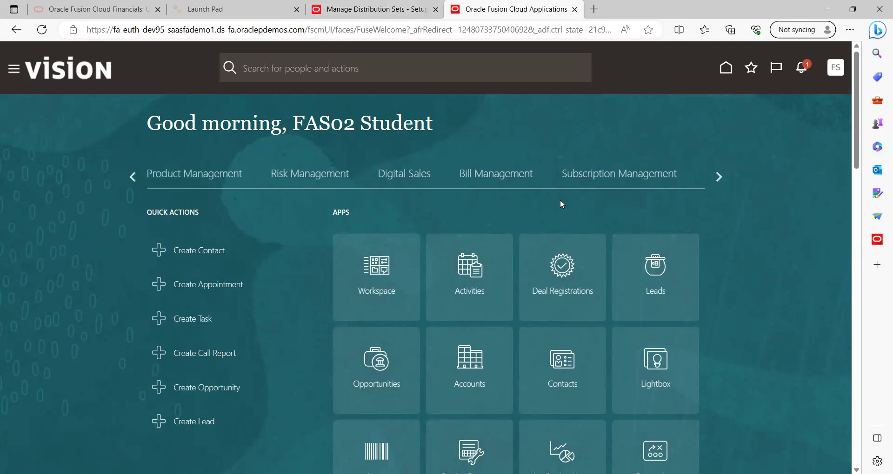
click(717, 177)
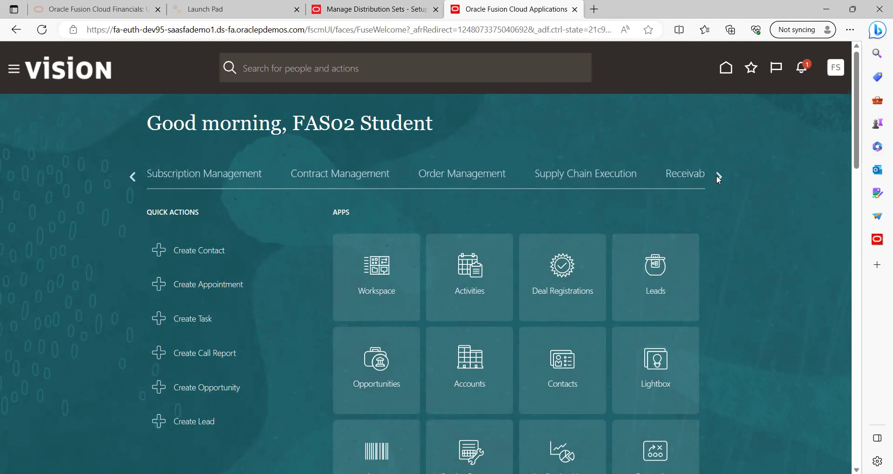
click(715, 177)
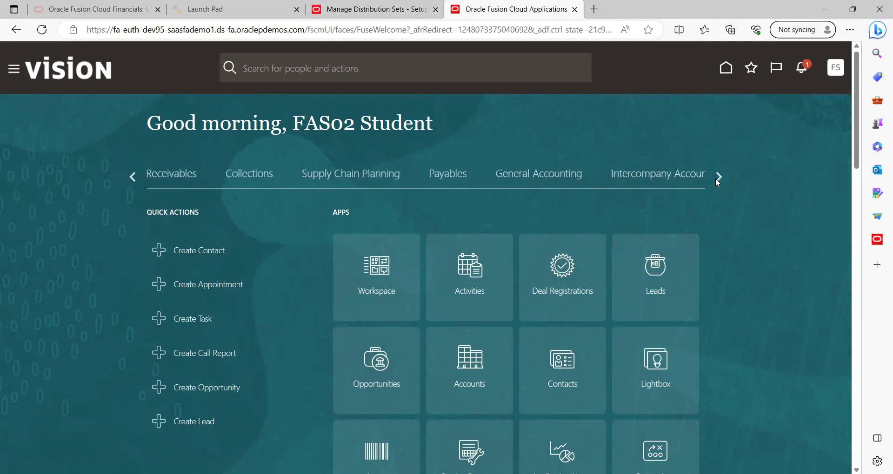
click(458, 180)
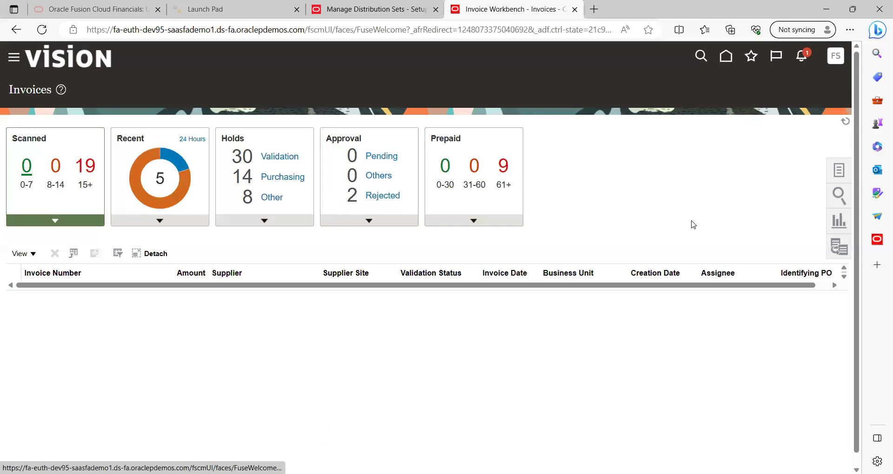
Open the 233.00 USD ABC Bank invoice from the recent invoices and select the Distribution Set on its line.
click(161, 222)
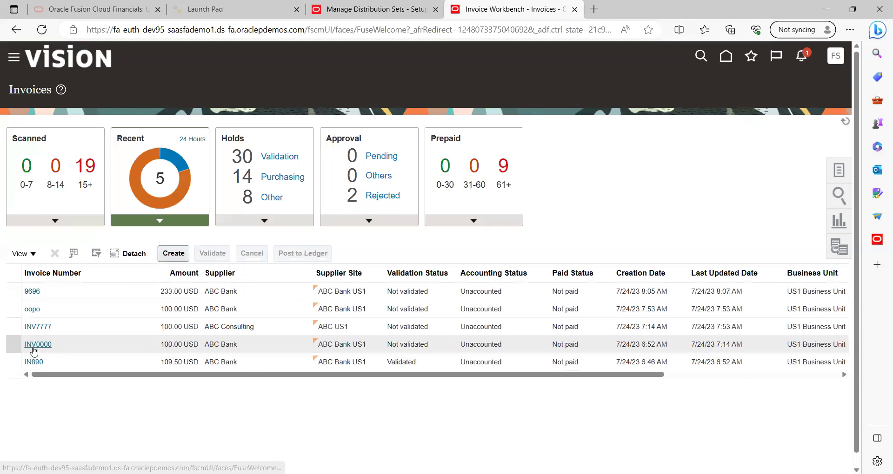
click(32, 292)
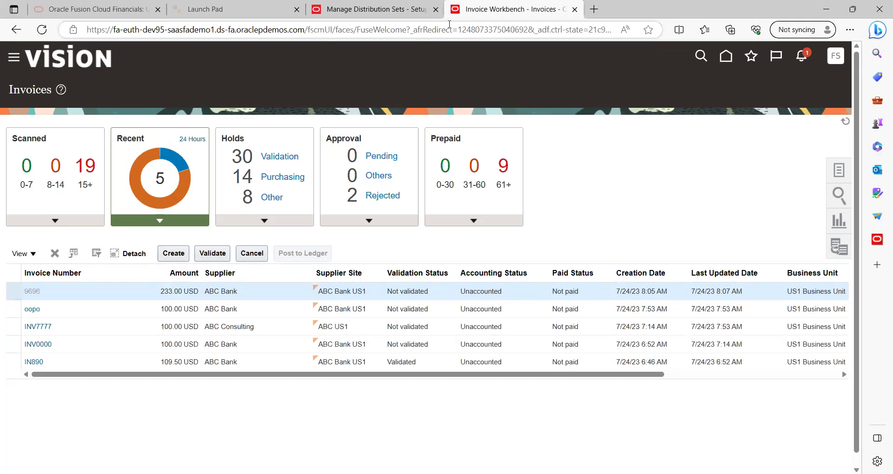
click(363, 264)
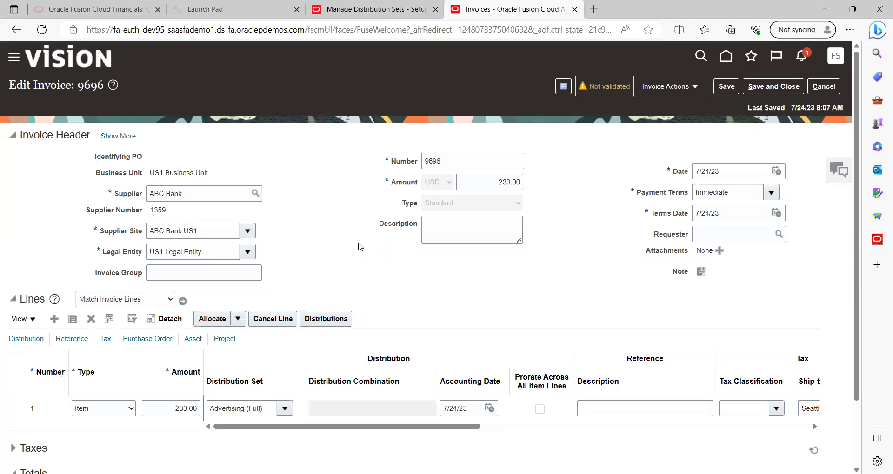
click(252, 407)
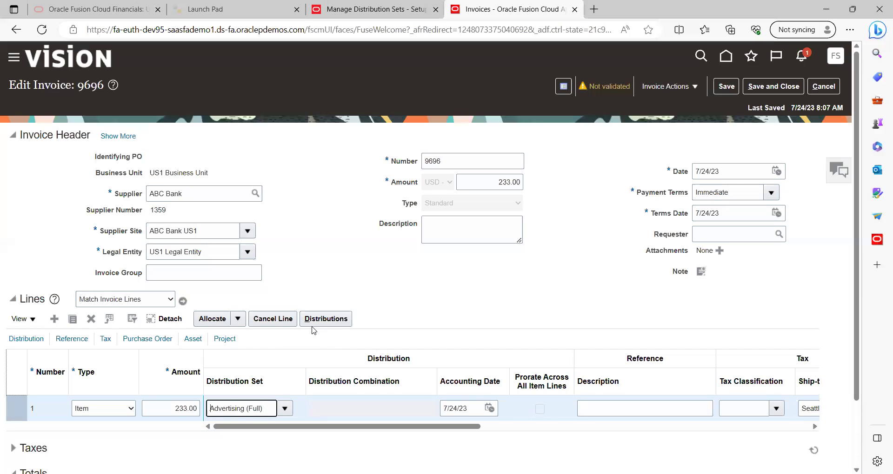
Open the distributions of the ABC Bank invoice line and copy the first distribution's combination, 101.10.63180.466.000.000.
click(328, 321)
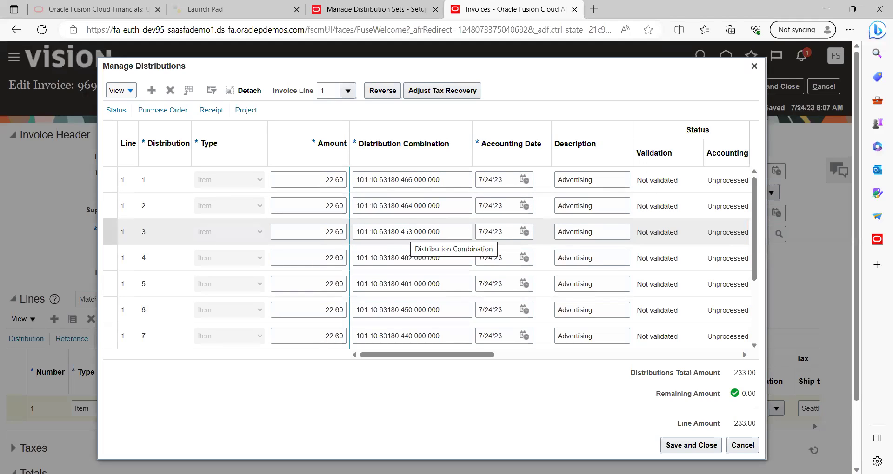
click(393, 182)
key(ctrl+c)
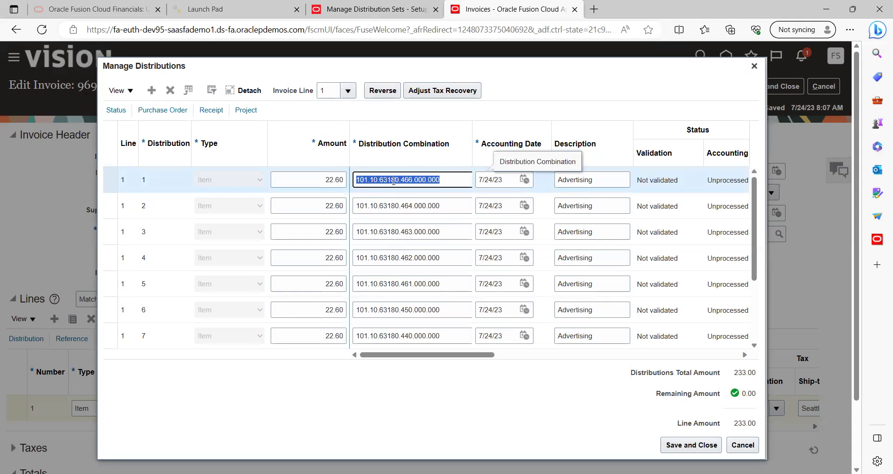
Return to the distribution set being created and paste 101.10.63180.466.000.000 as the Rent Expenses line's distribution combination.
click(334, 14)
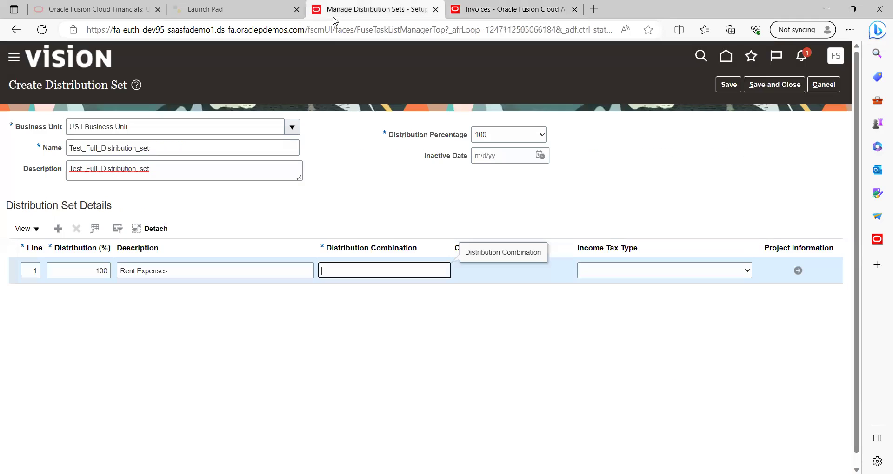
click(566, 144)
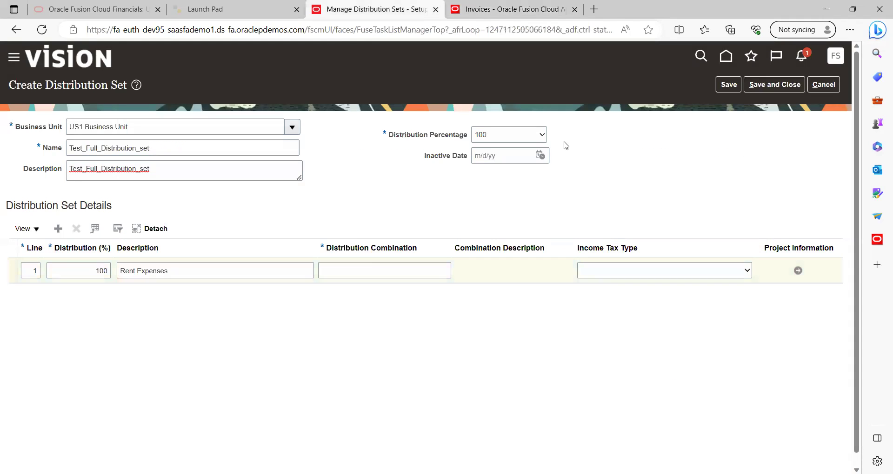
click(360, 270)
key(ctrl+v)
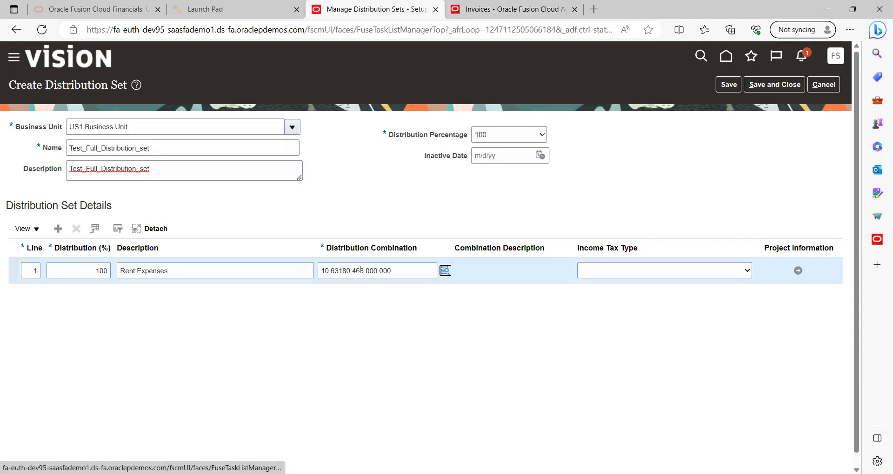
View the account segments behind the Rent Expenses line's distribution combination and close them without changes.
click(443, 278)
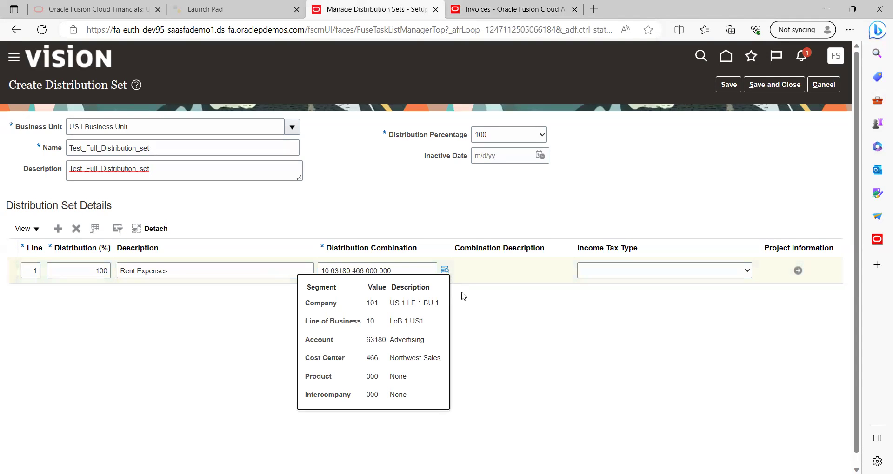
click(467, 307)
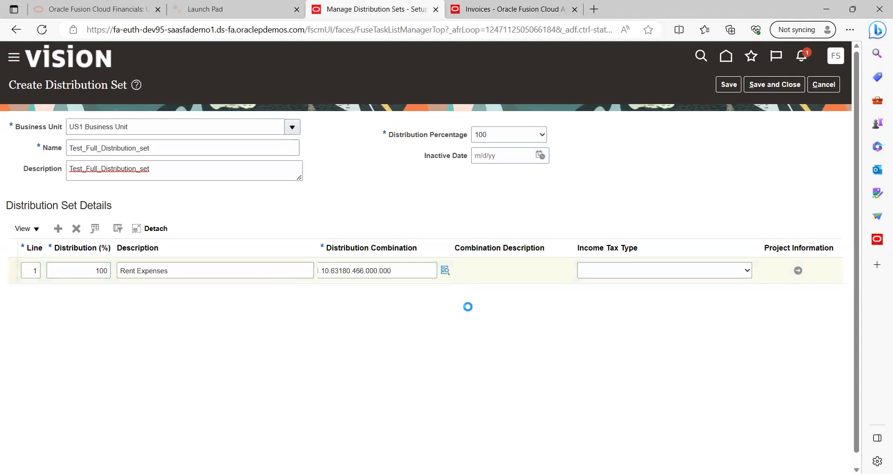
click(445, 274)
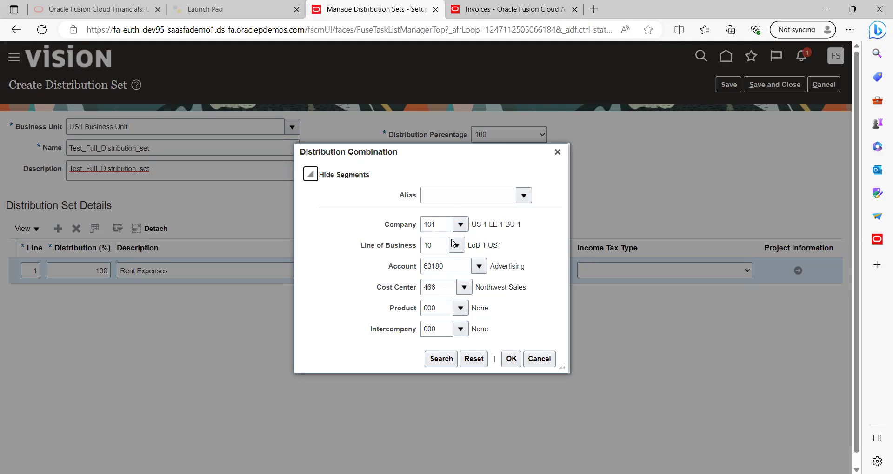
click(532, 360)
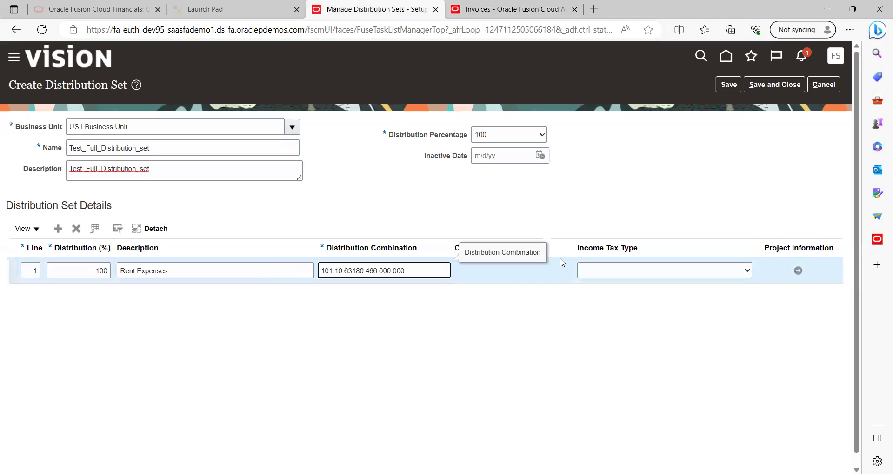
Save and close the new distribution set, and leave Setup and Maintenance for the home page.
click(728, 84)
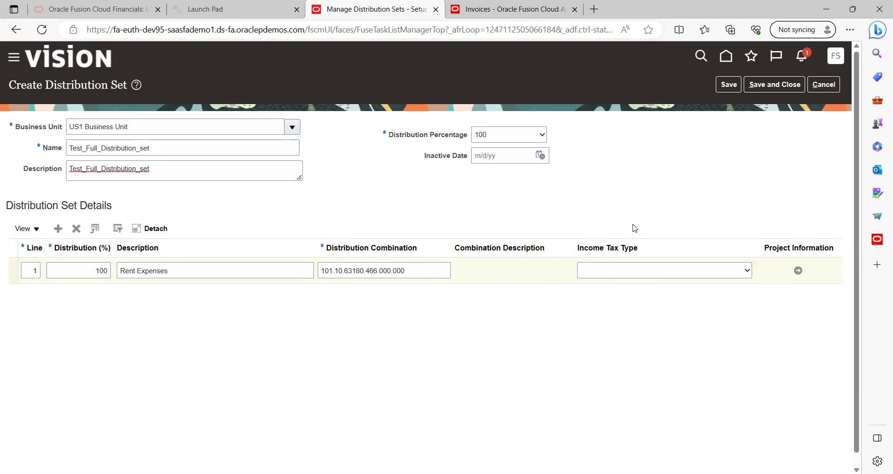
click(762, 86)
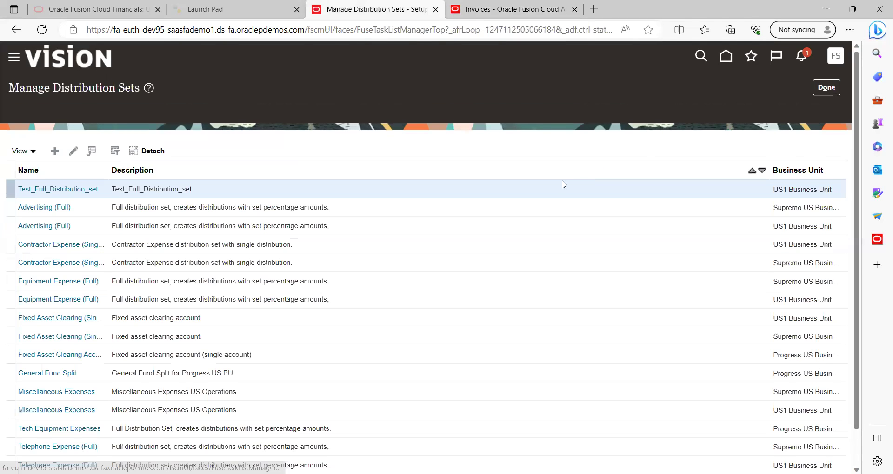
click(820, 91)
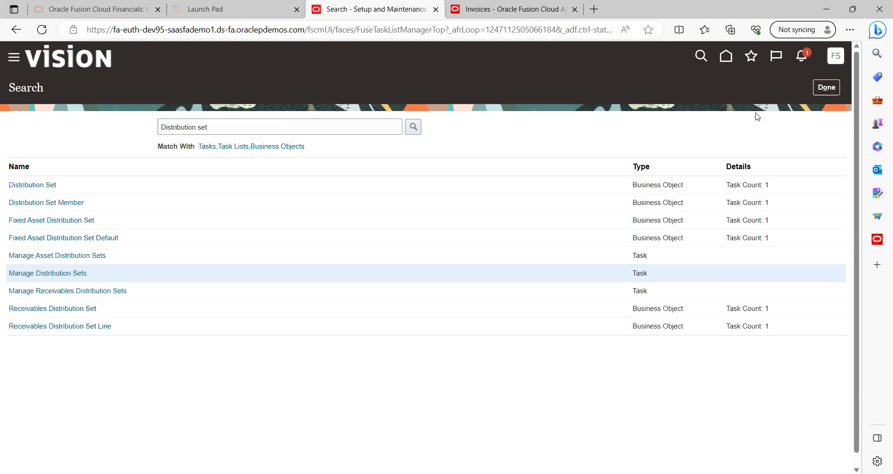
click(819, 89)
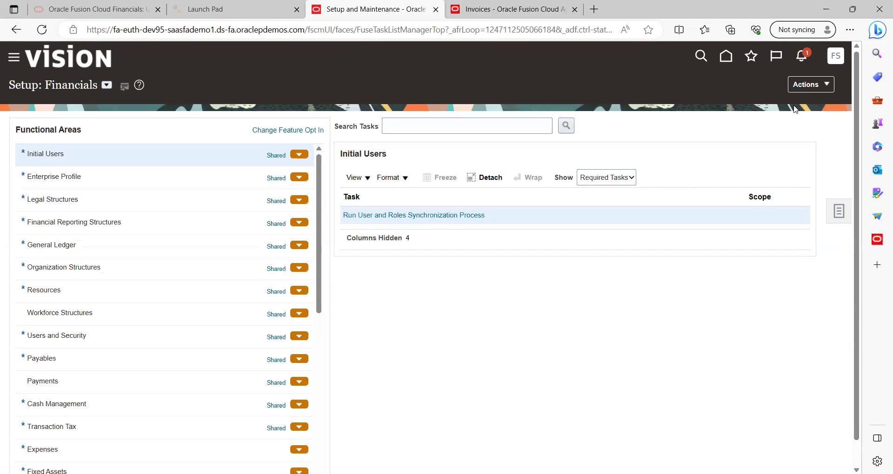
click(728, 62)
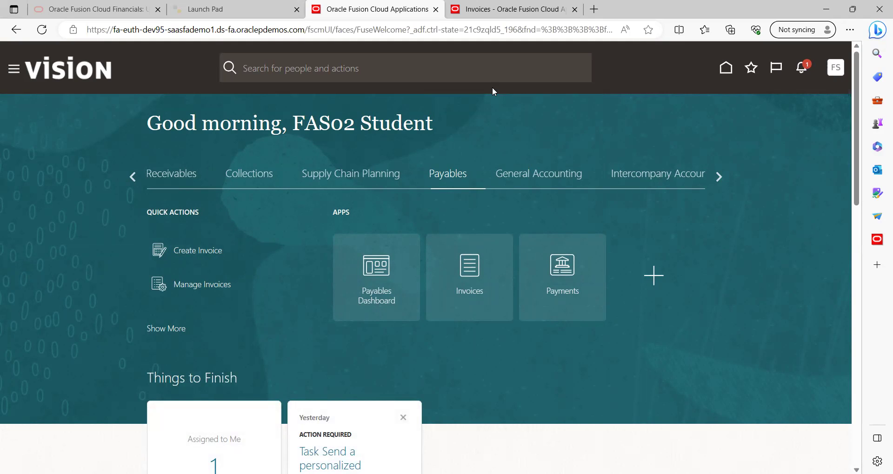
Go to Suppliers in the Procurement area and open the Manage Suppliers task.
click(720, 176)
click(719, 176)
click(720, 176)
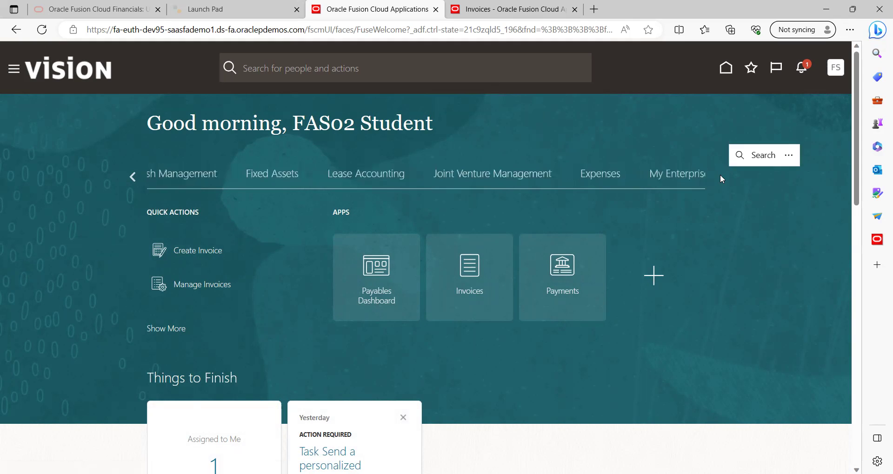
click(720, 175)
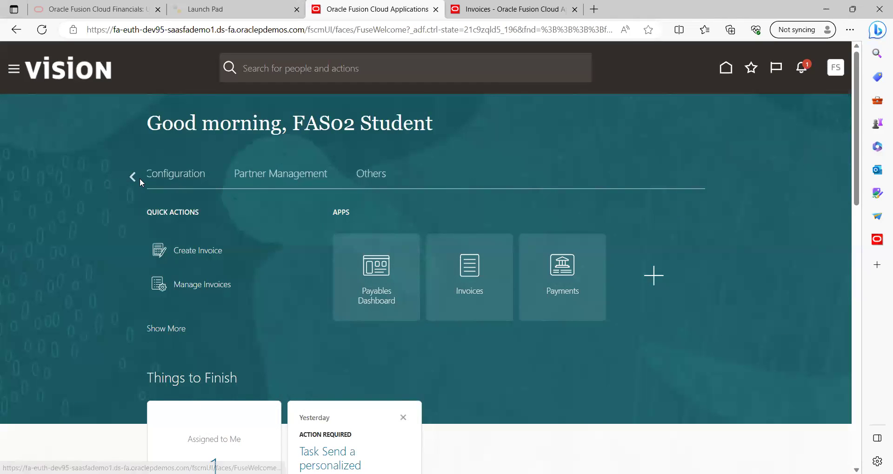
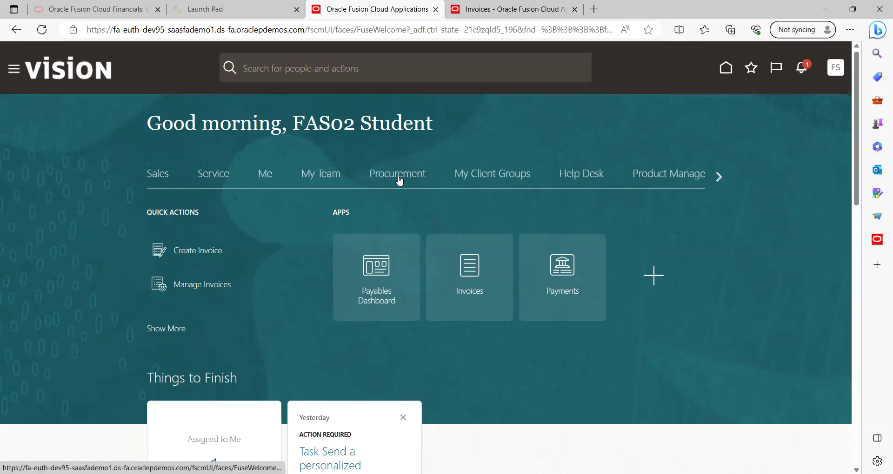
click(398, 177)
click(395, 379)
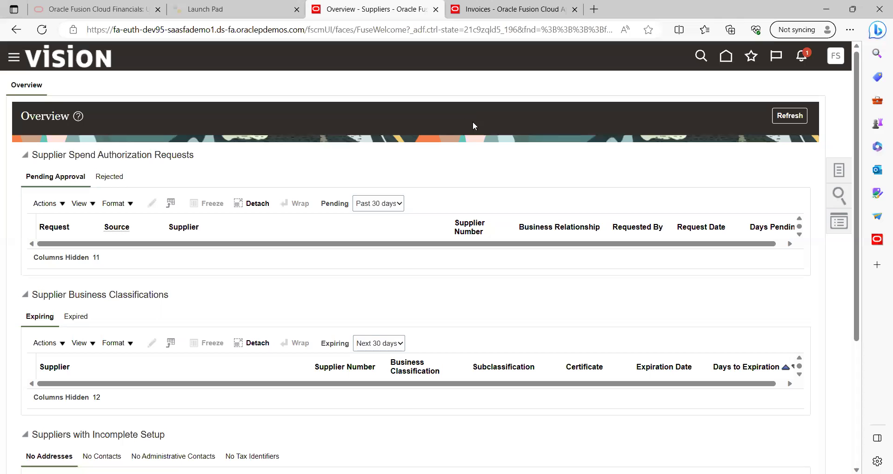
click(841, 171)
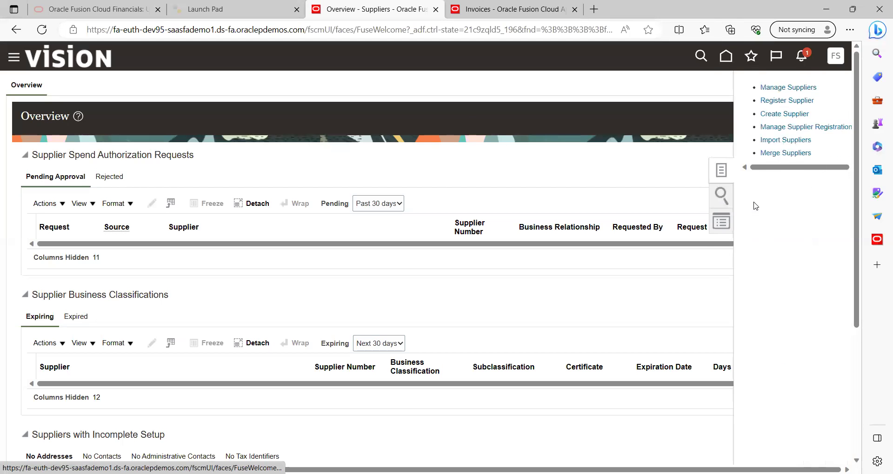
click(768, 88)
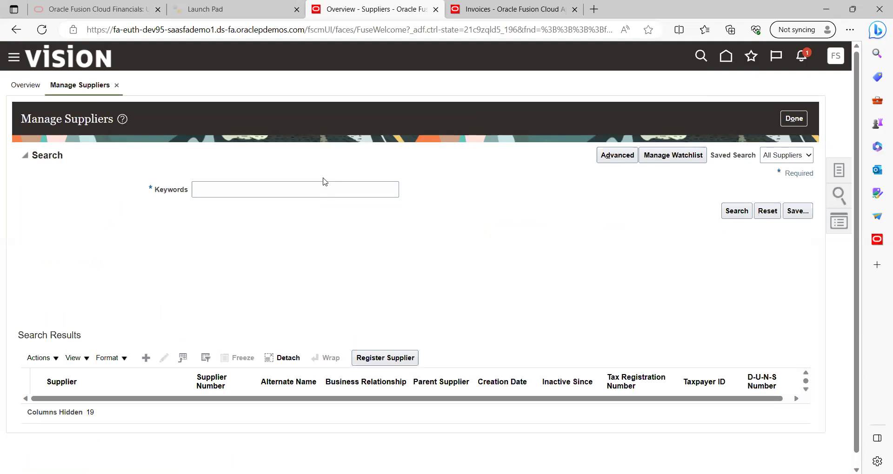
Search the suppliers for ABC, view the sites of ABC Bank, and return to the search results.
click(261, 191)
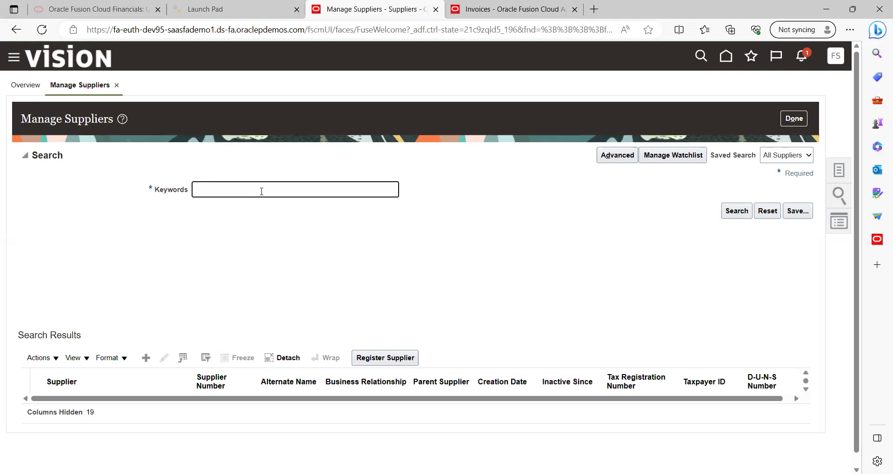
key(Return)
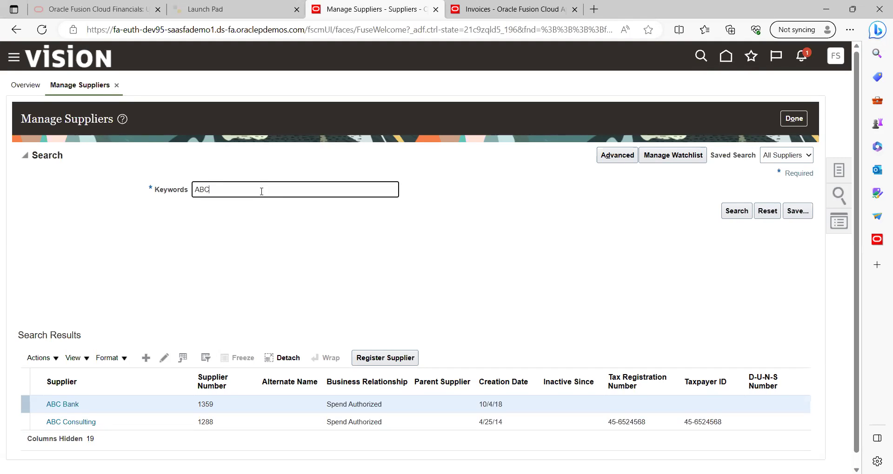
click(67, 404)
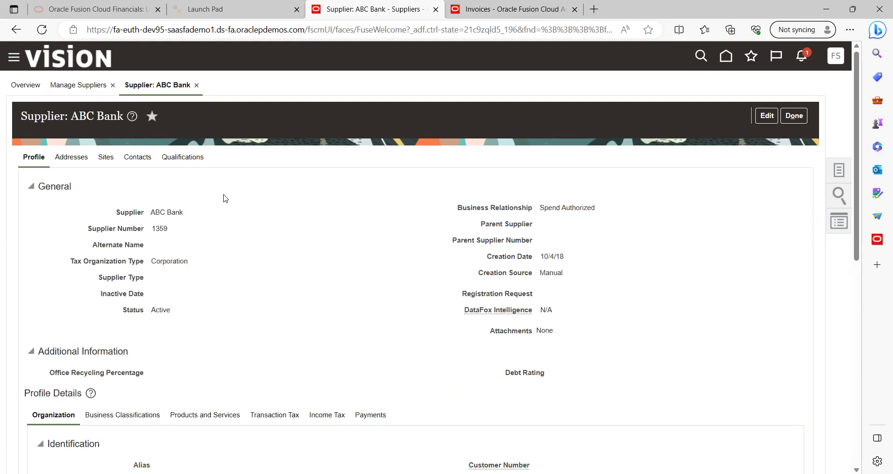
click(106, 158)
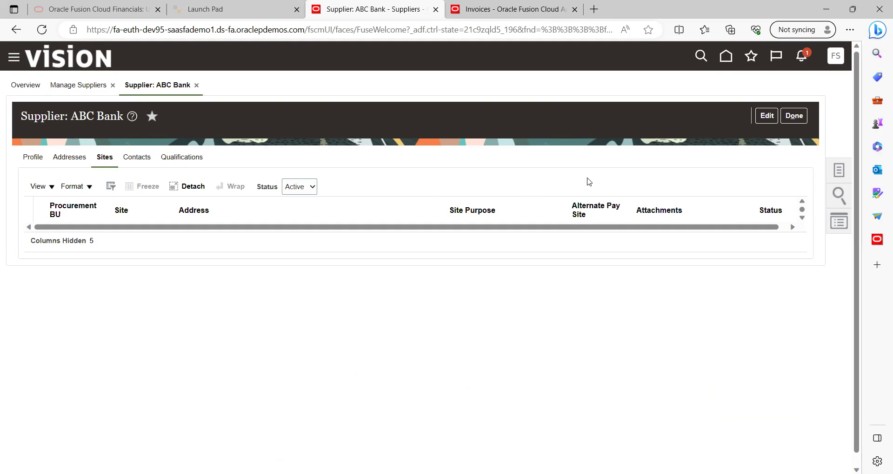
click(793, 119)
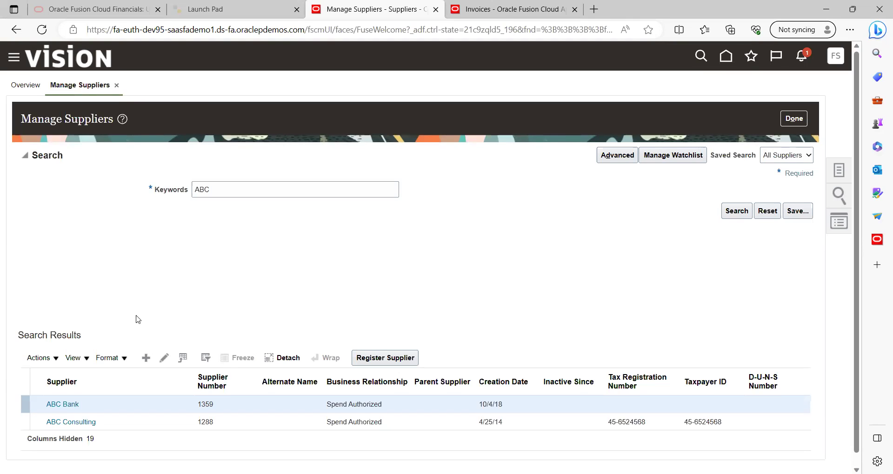
Reopen the ABC Bank supplier to check its sites again and close the supplier record.
click(72, 408)
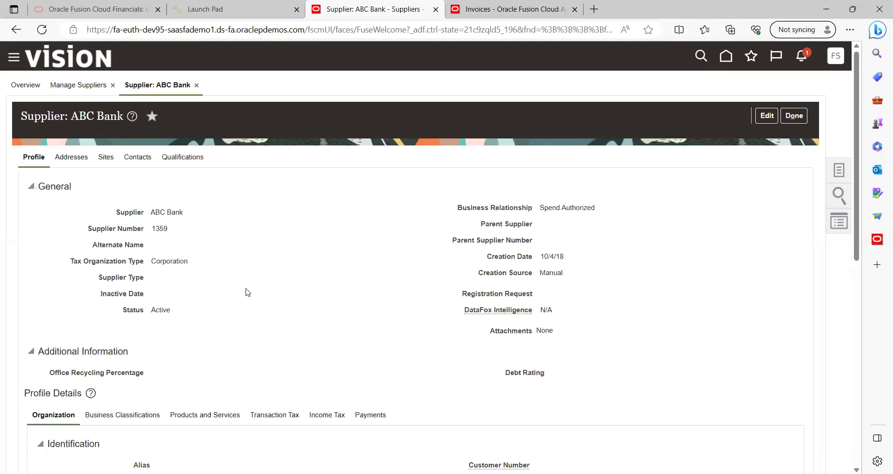
click(106, 157)
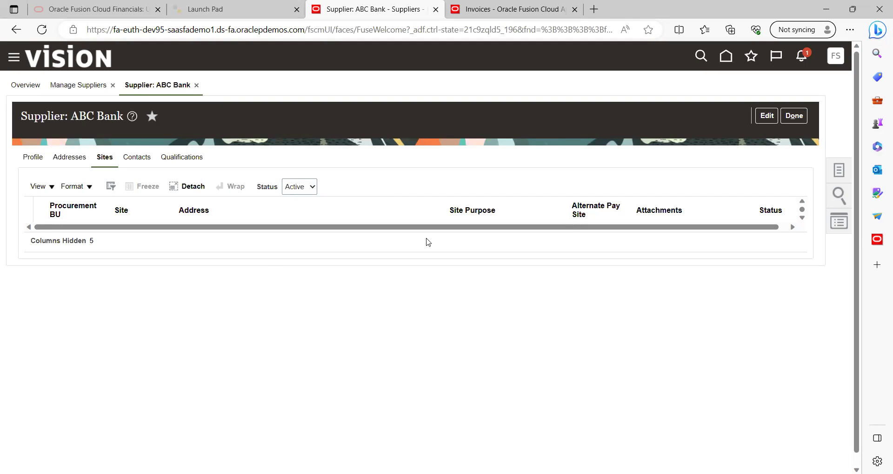
click(790, 117)
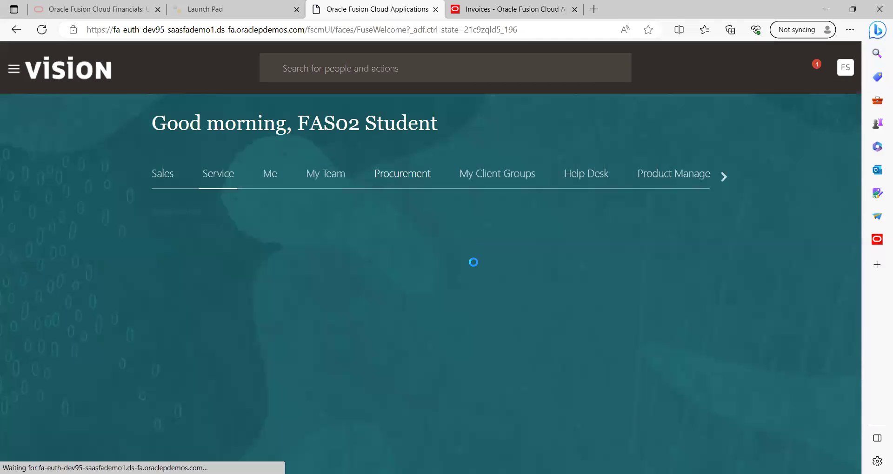
Go to Invoices in the Payables area and start creating a new invoice.
click(716, 180)
click(715, 179)
click(716, 180)
click(716, 177)
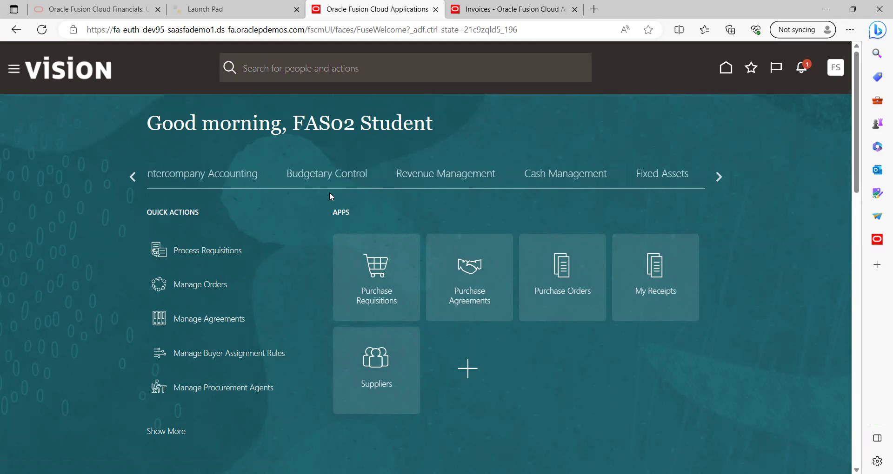
click(130, 179)
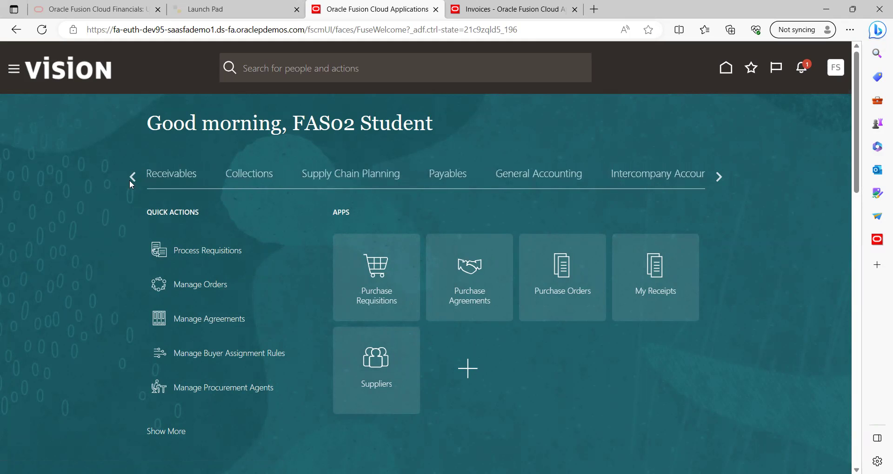
click(438, 181)
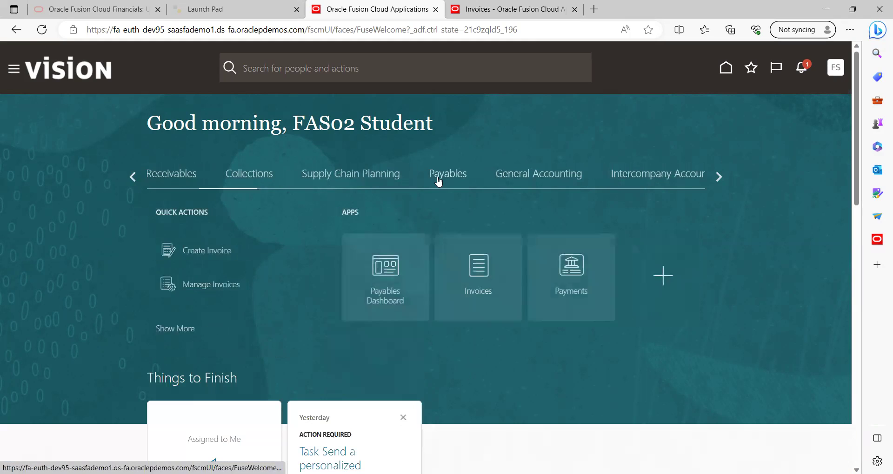
click(471, 280)
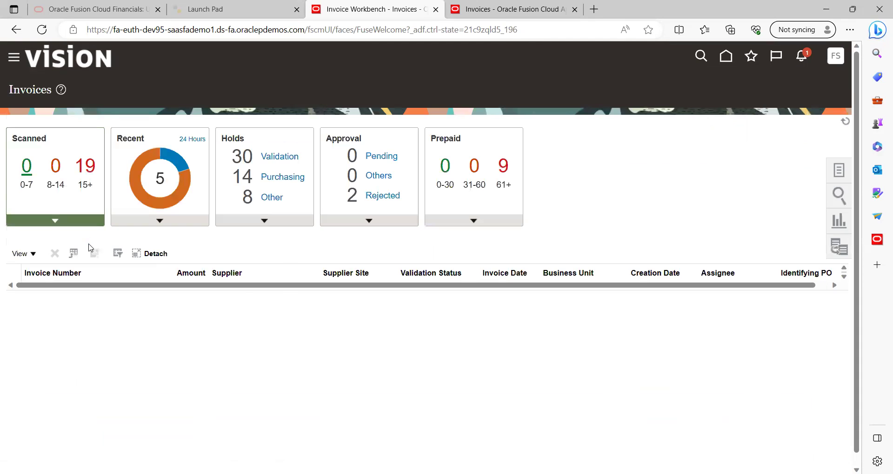
click(839, 174)
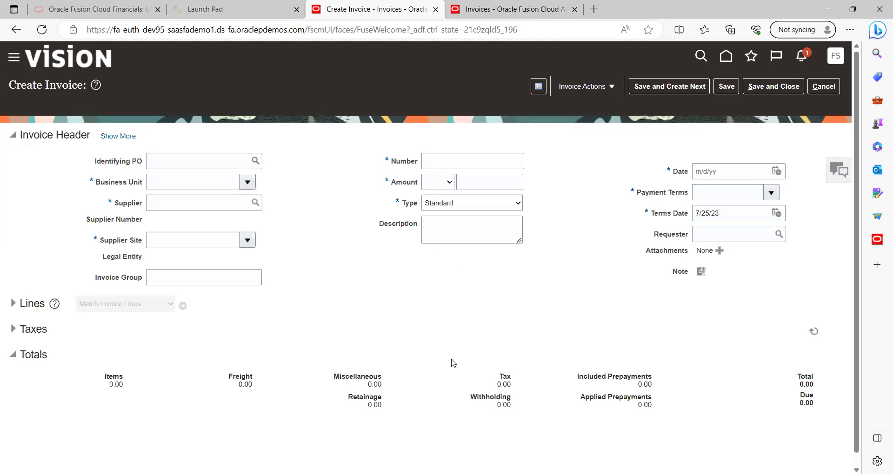
Set the new invoice's business unit to US1 Business Unit.
click(192, 184)
text(us1)
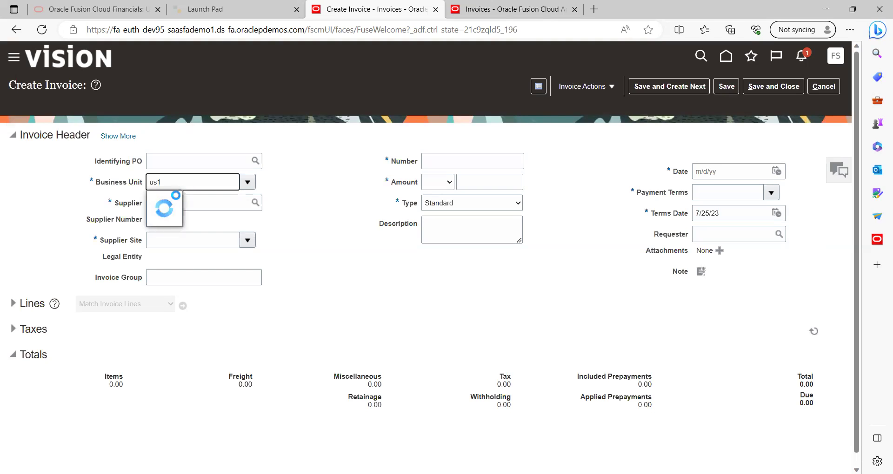
click(183, 200)
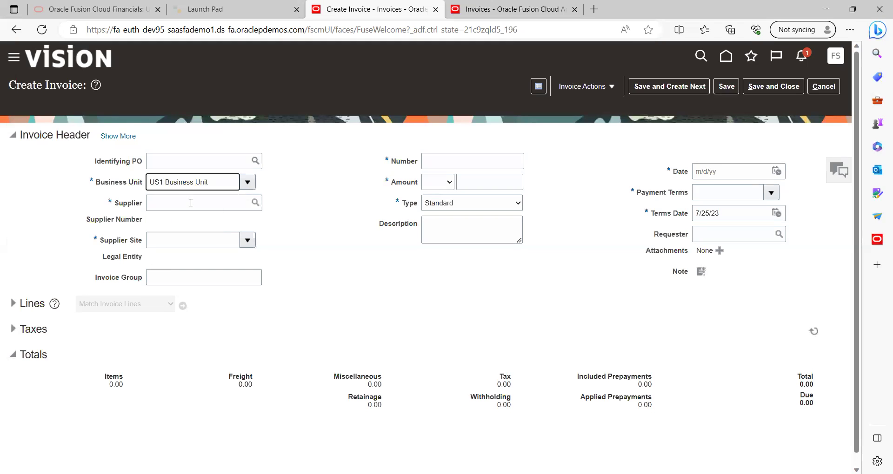
Search the suppliers for abc and select ABC Bank as the invoice's supplier.
click(190, 203)
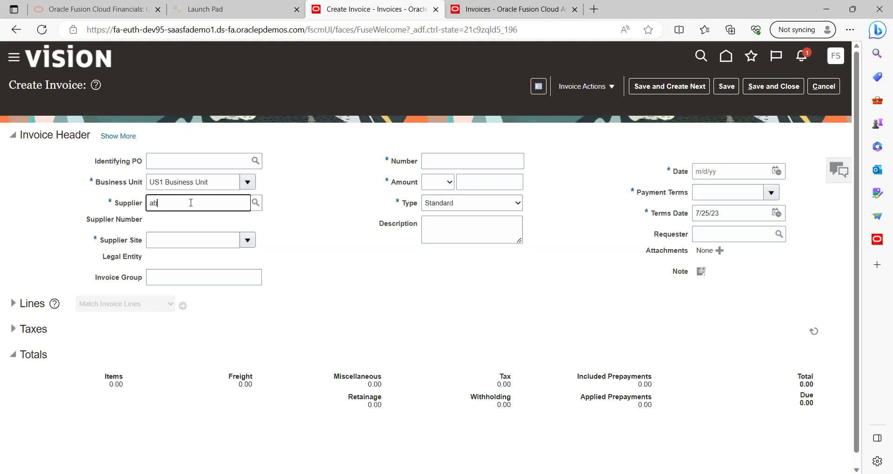
text(abc)
click(255, 203)
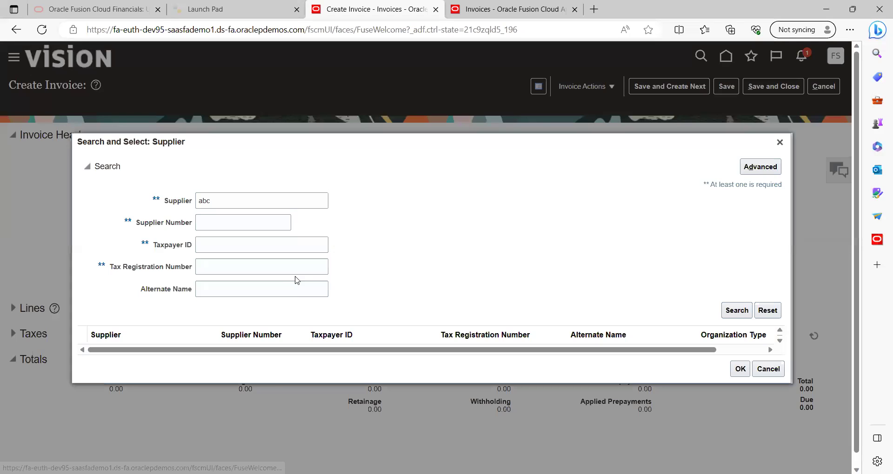
click(737, 311)
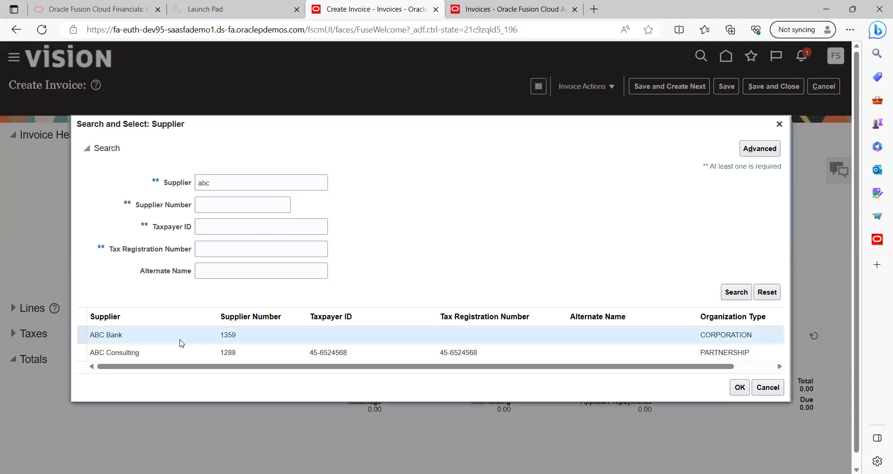
click(739, 388)
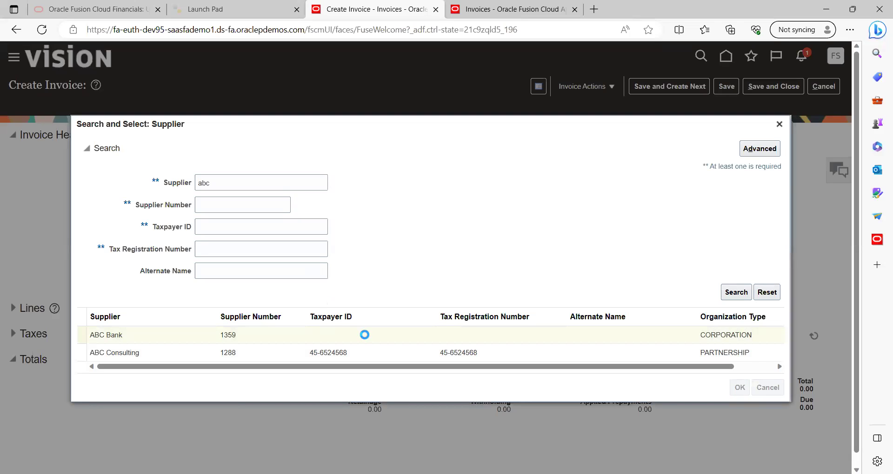
click(376, 349)
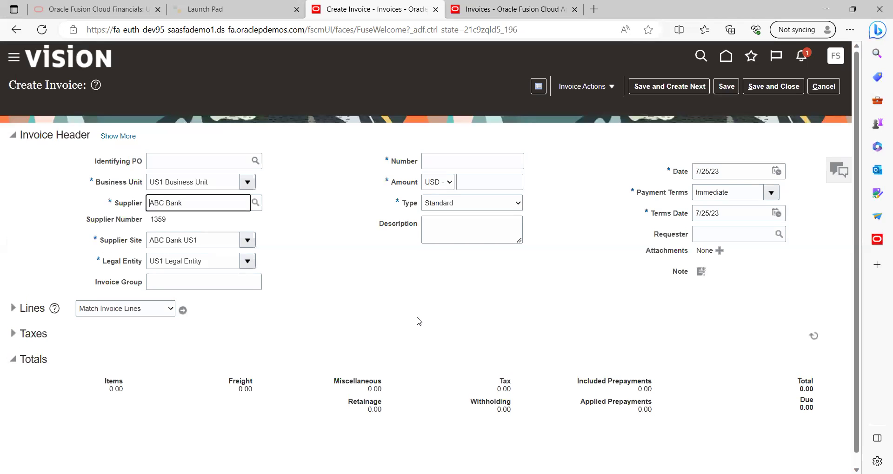
Enter 789080 as the invoice number and set the invoice amount to 100 USD.
click(444, 159)
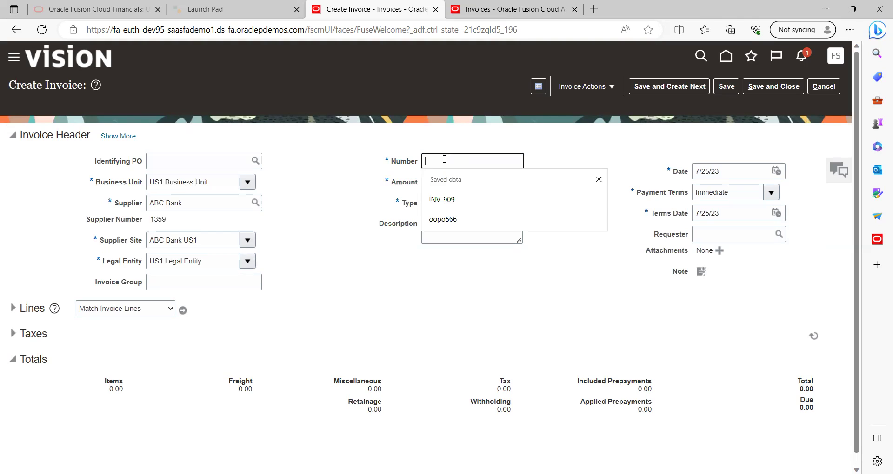
text(789080)
key(Tab)
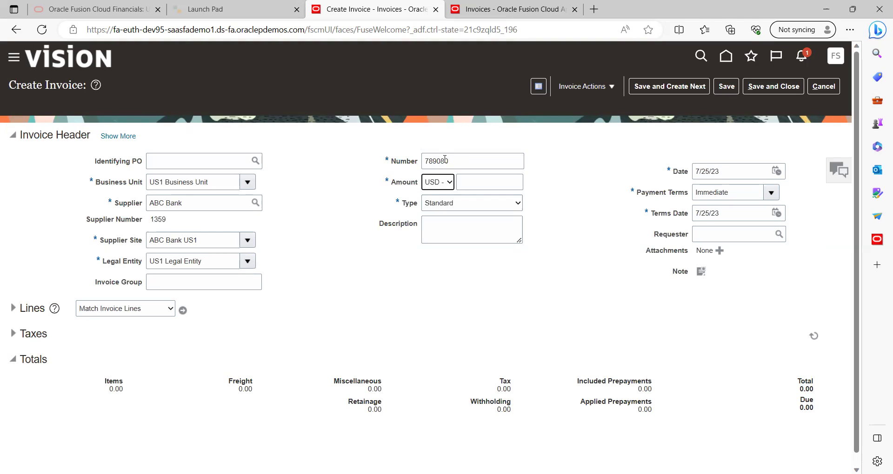
key(Tab)
text(100)
key(Tab)
Enter test as the invoice description and save the invoice header.
click(446, 235)
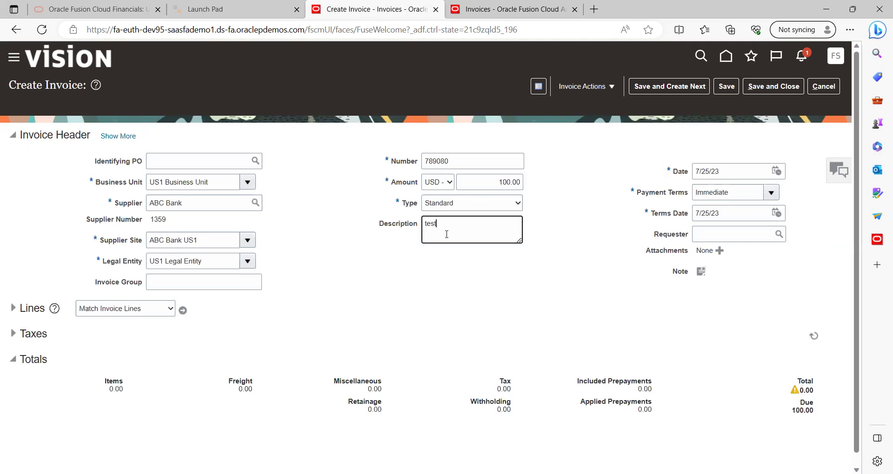
text(test)
key(Tab)
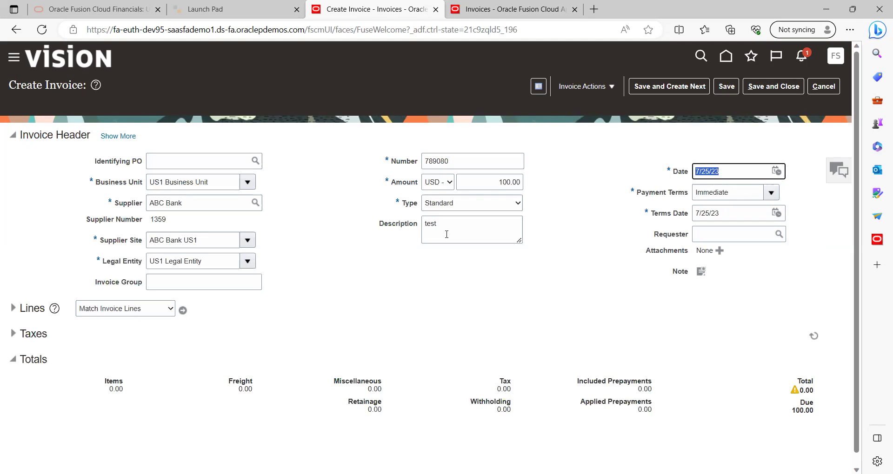
click(726, 86)
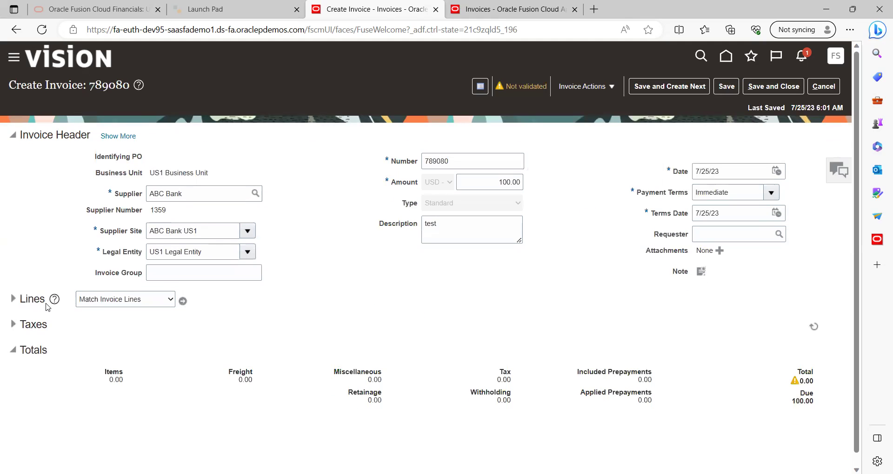
Expand the invoice lines and set the first item line's amount to 100.
click(13, 300)
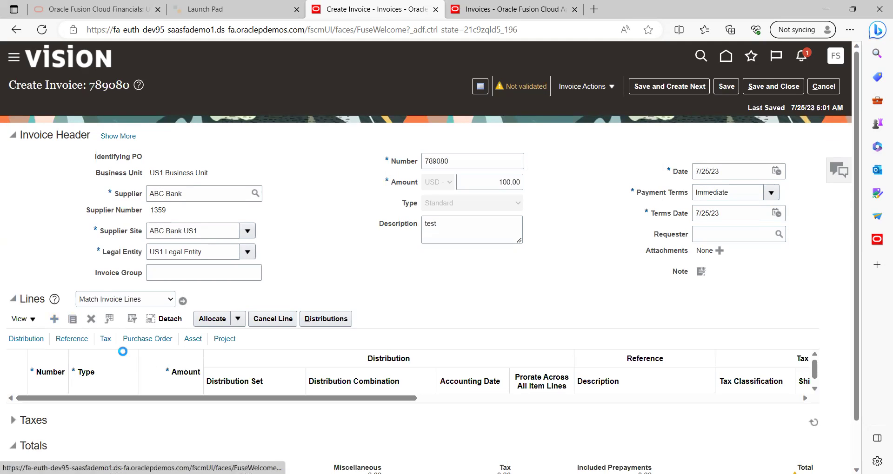
click(159, 408)
text(100)
key(Tab)
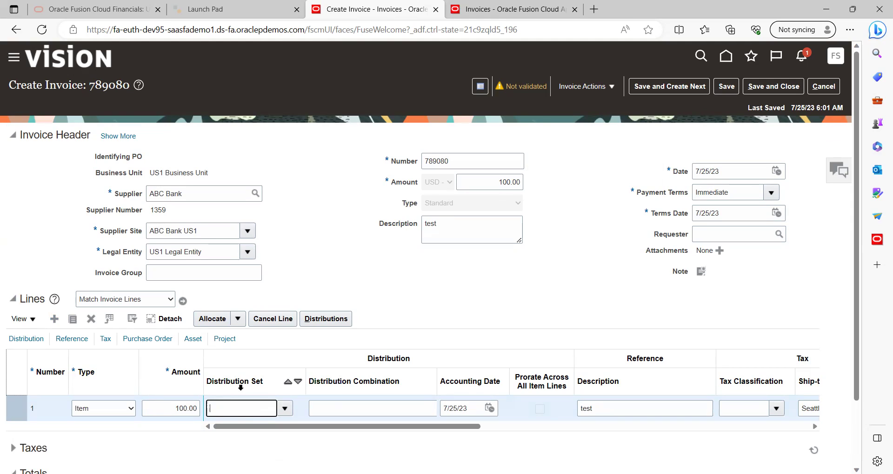
Assign the distribution set Test_Full_Distribution_set to invoice line 1.
click(285, 409)
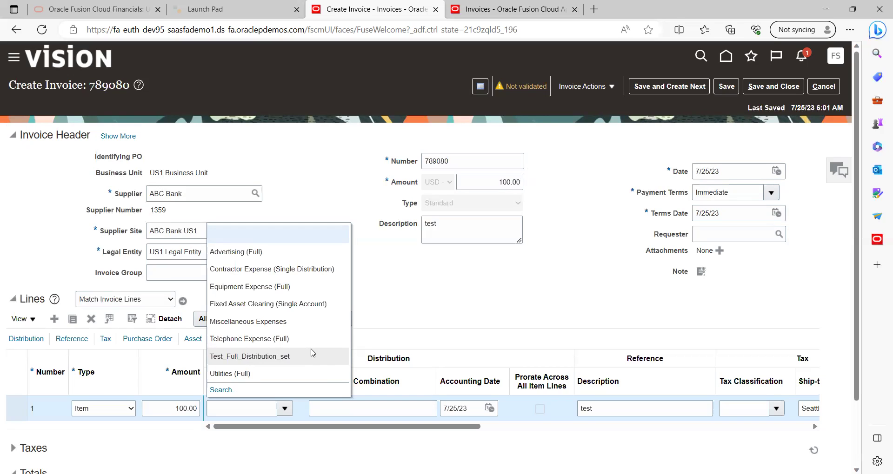
click(271, 357)
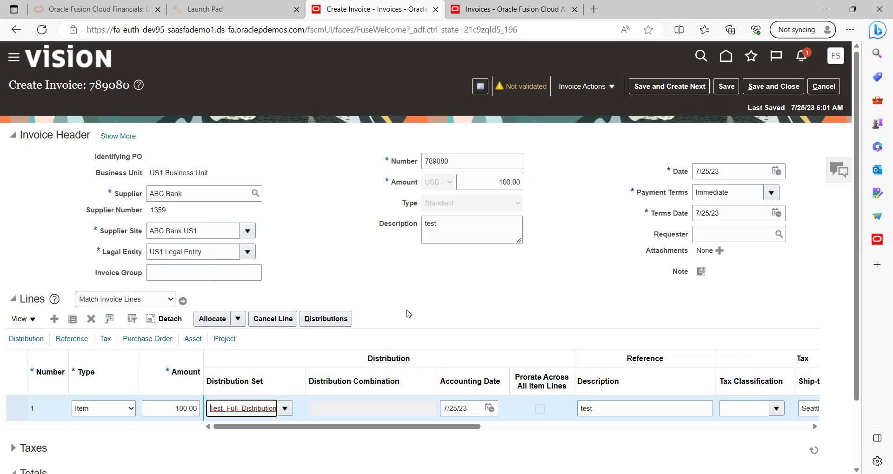
click(451, 314)
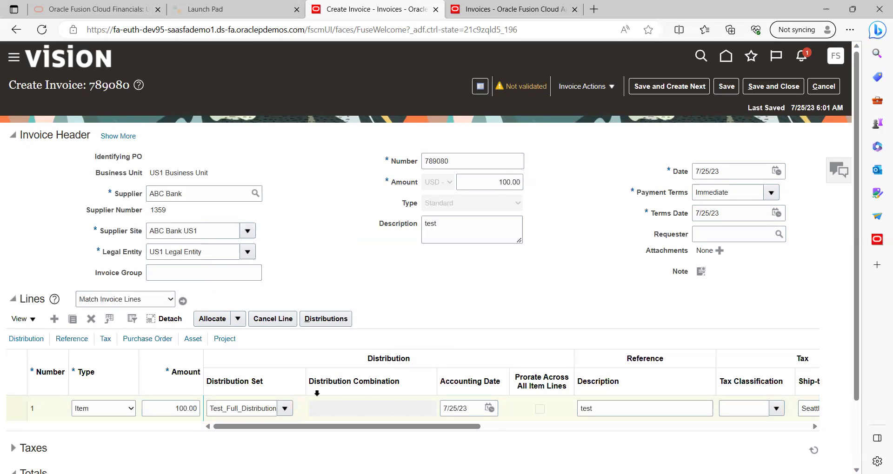
click(342, 411)
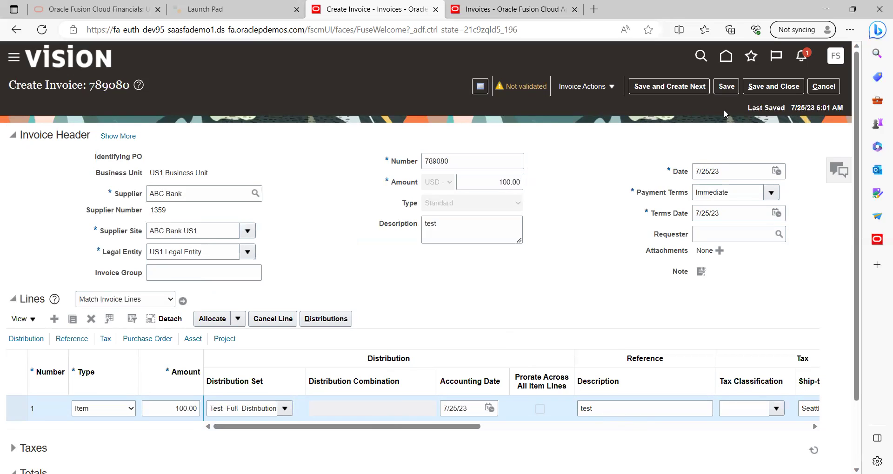
Save the invoice, then review the distributions of line 1 and save and close them.
click(723, 89)
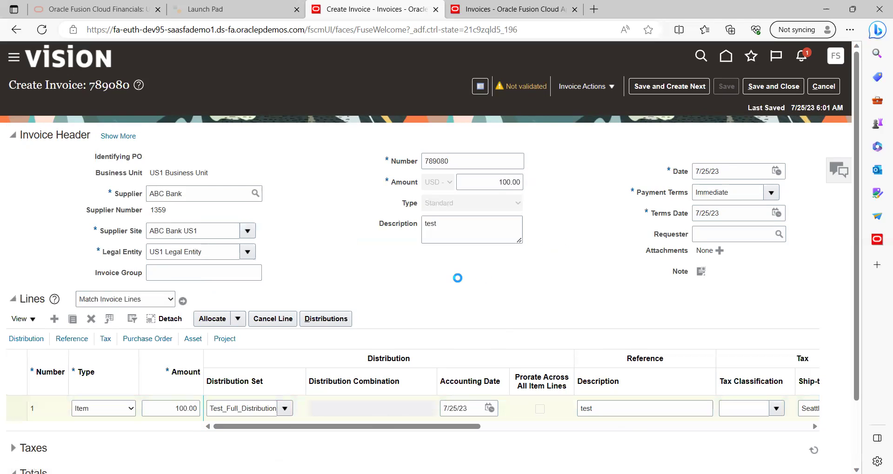
click(338, 320)
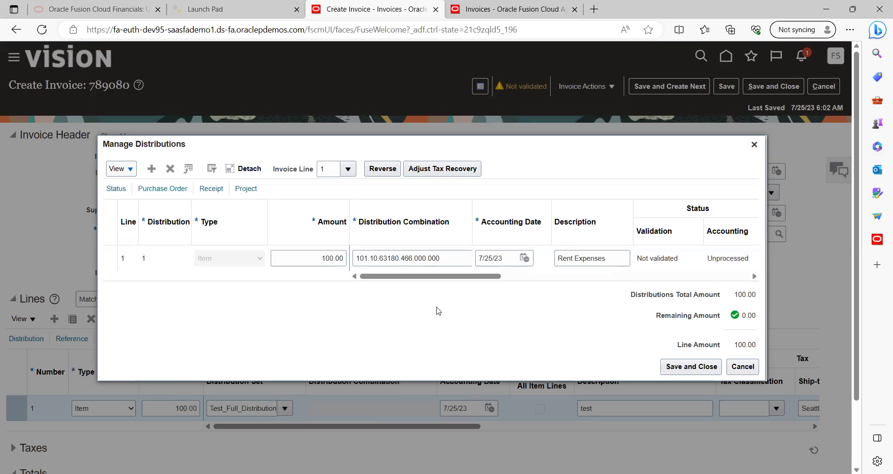
click(679, 368)
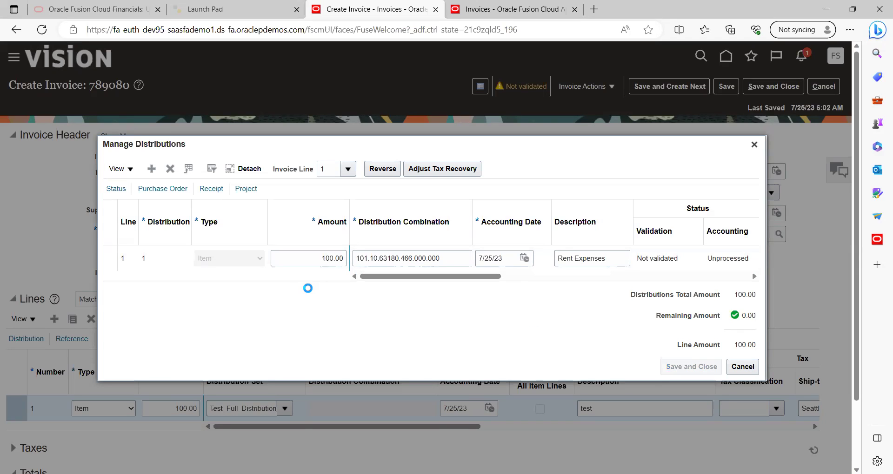